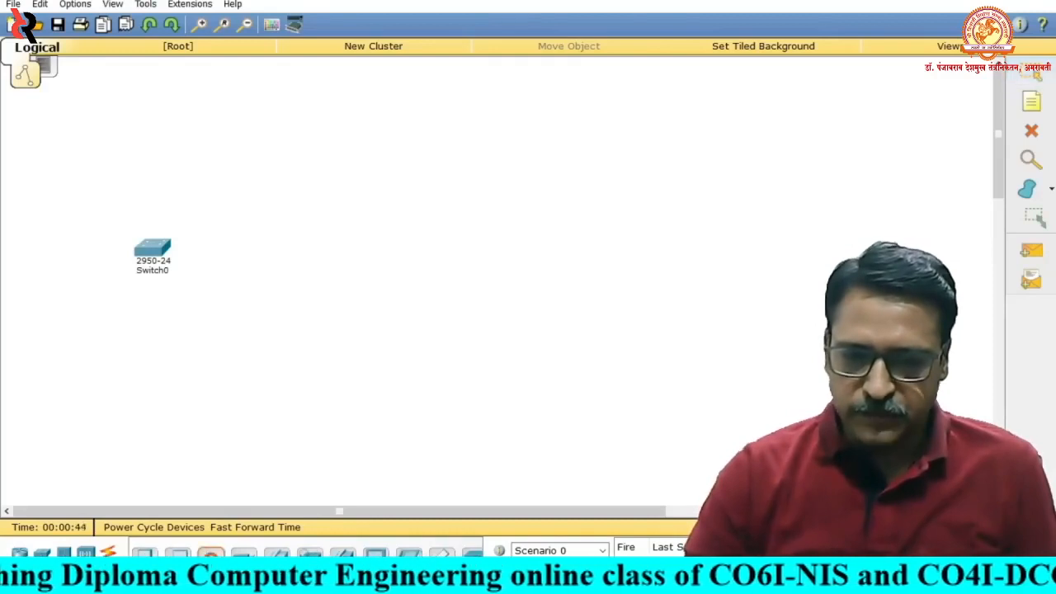
# - Place a server above Switch0 and three generic PCs around it: one on each side and one below
pyautogui.click(160, 136)
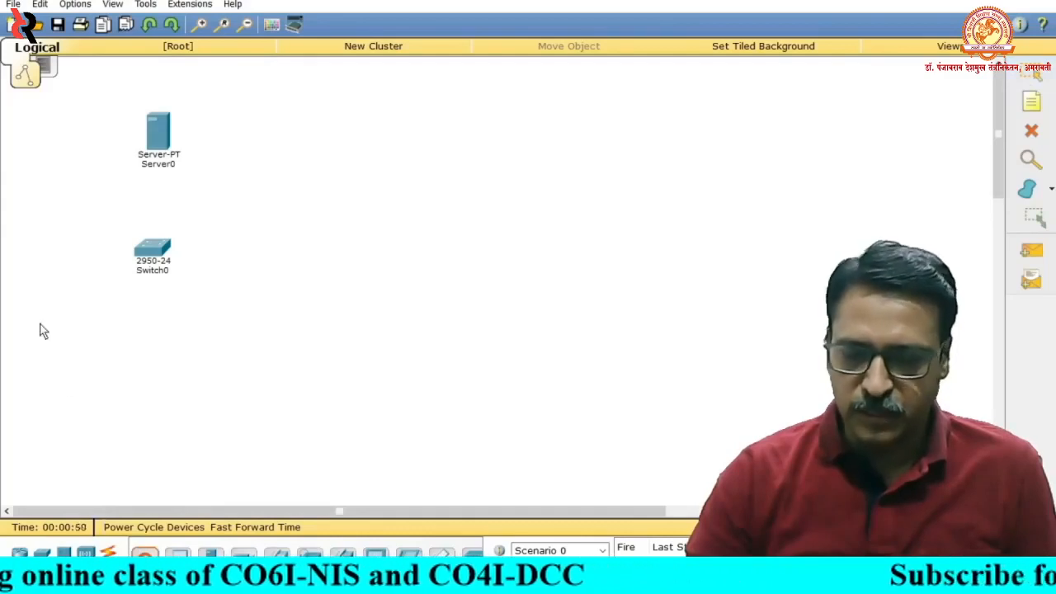
pyautogui.click(33, 268)
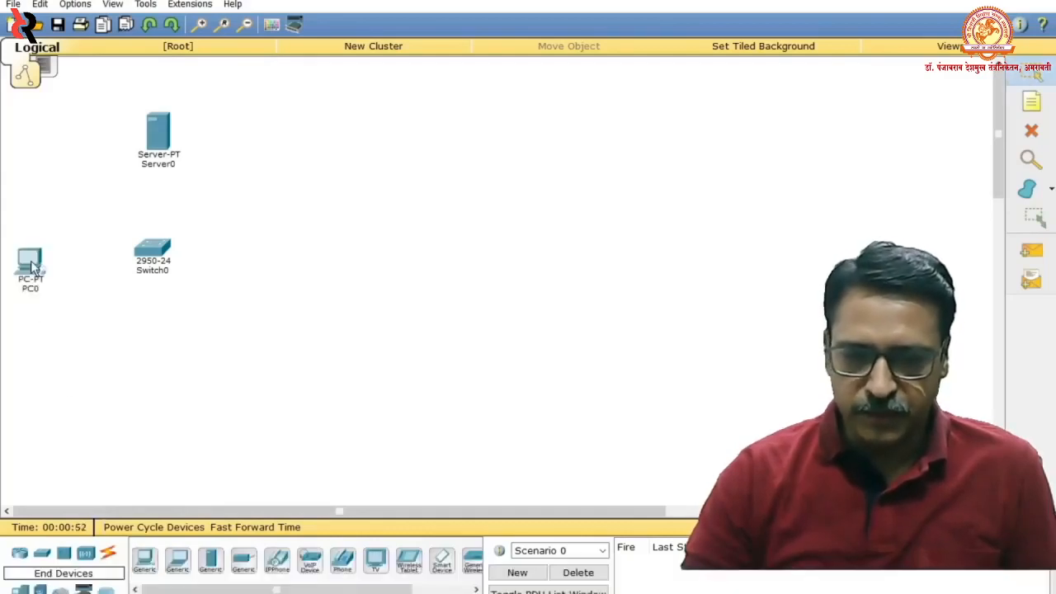
pyautogui.click(155, 574)
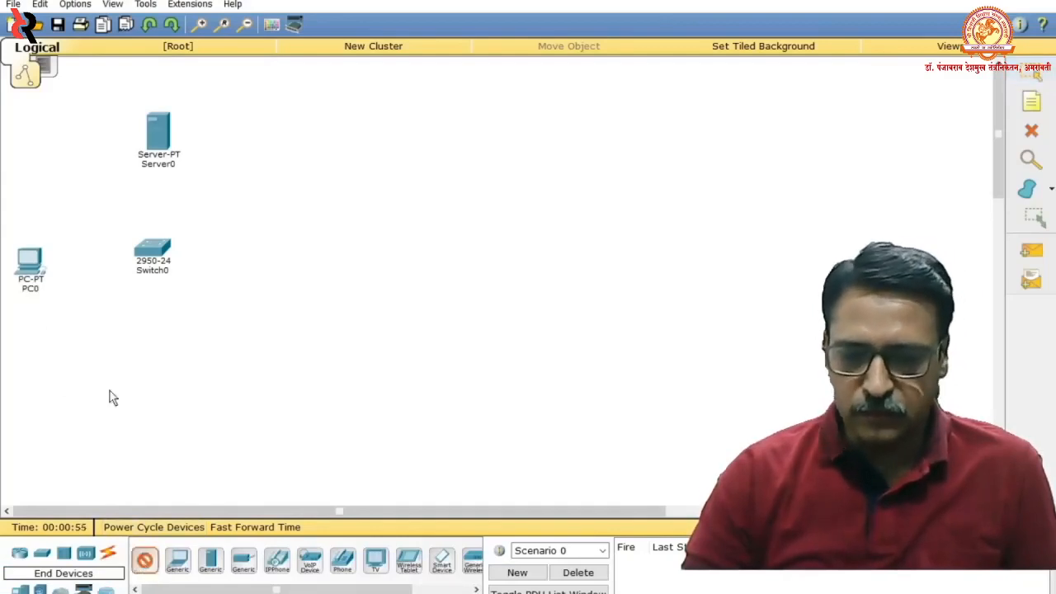
pyautogui.click(142, 361)
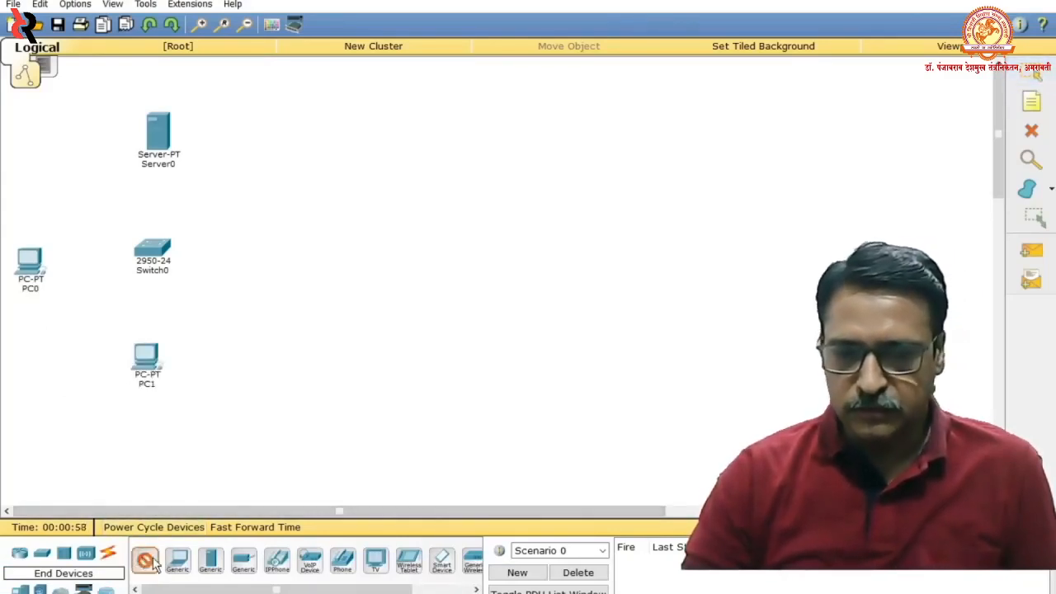
pyautogui.click(275, 266)
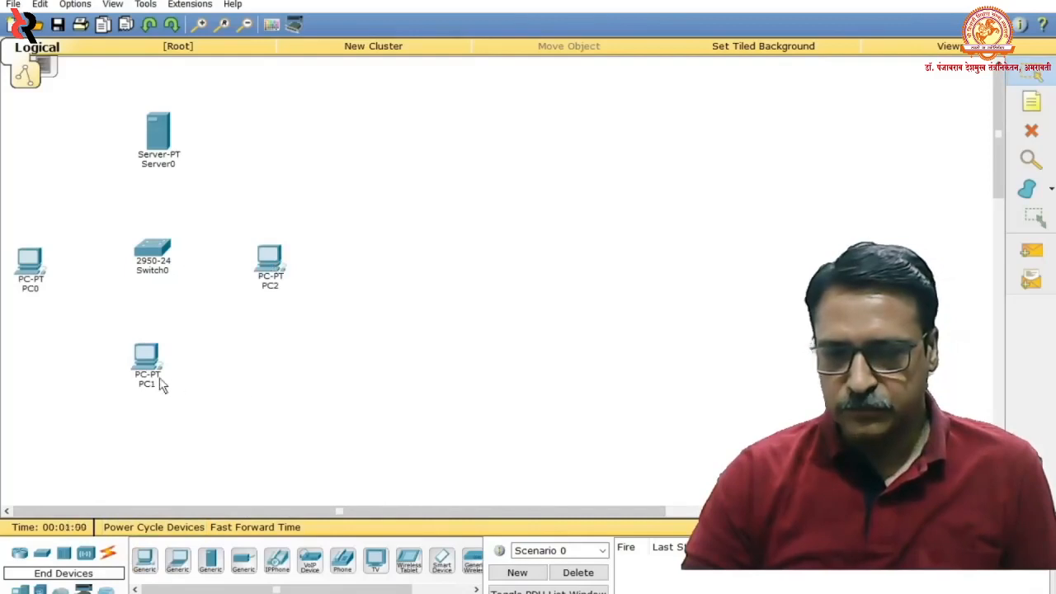
# - Align PC1 beneath Switch0, then shift the whole group of devices slightly to the right
pyautogui.moveTo(162, 385); pyautogui.dragTo(170, 386)
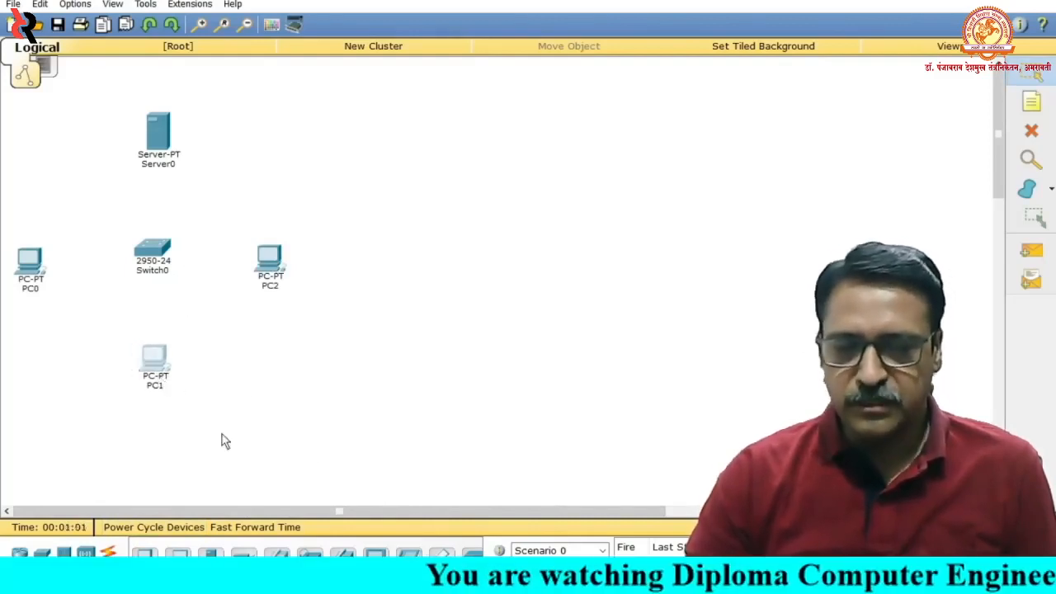
pyautogui.moveTo(356, 438); pyautogui.dragTo(7, 110)
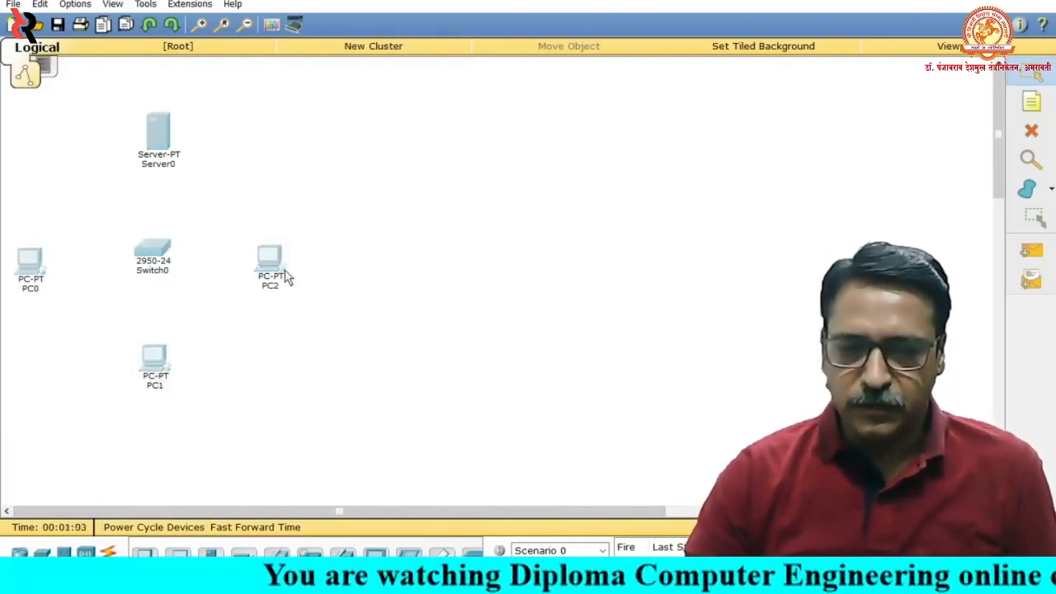
pyautogui.moveTo(286, 278); pyautogui.dragTo(338, 278)
pyautogui.click(308, 420)
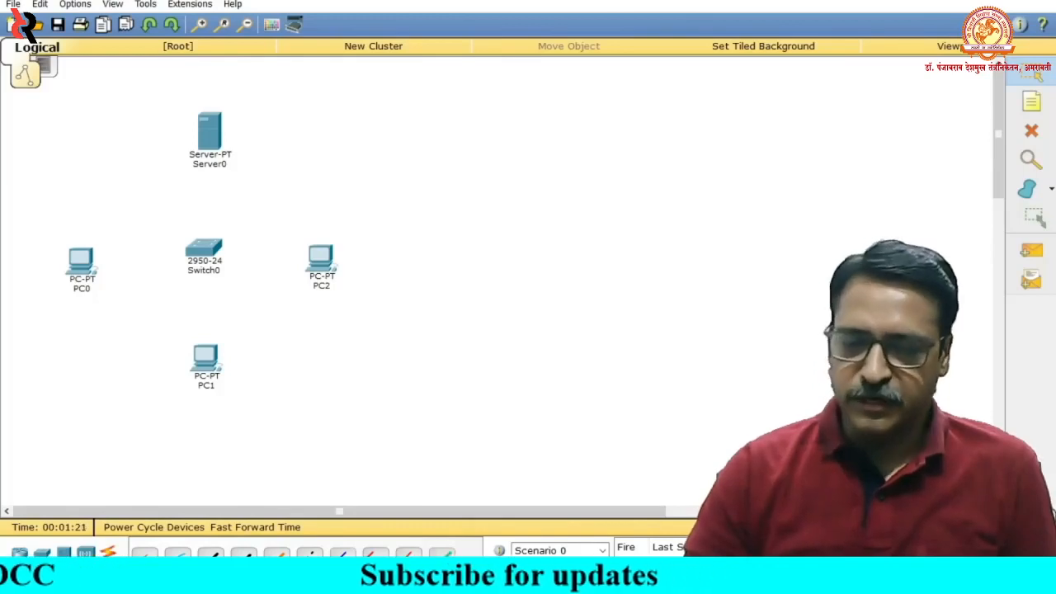
# - Cable Switch0's FastEthernet0/1 to Server0's FastEthernet0 with a copper straight-through connection and align the server above the switch
pyautogui.click(211, 554)
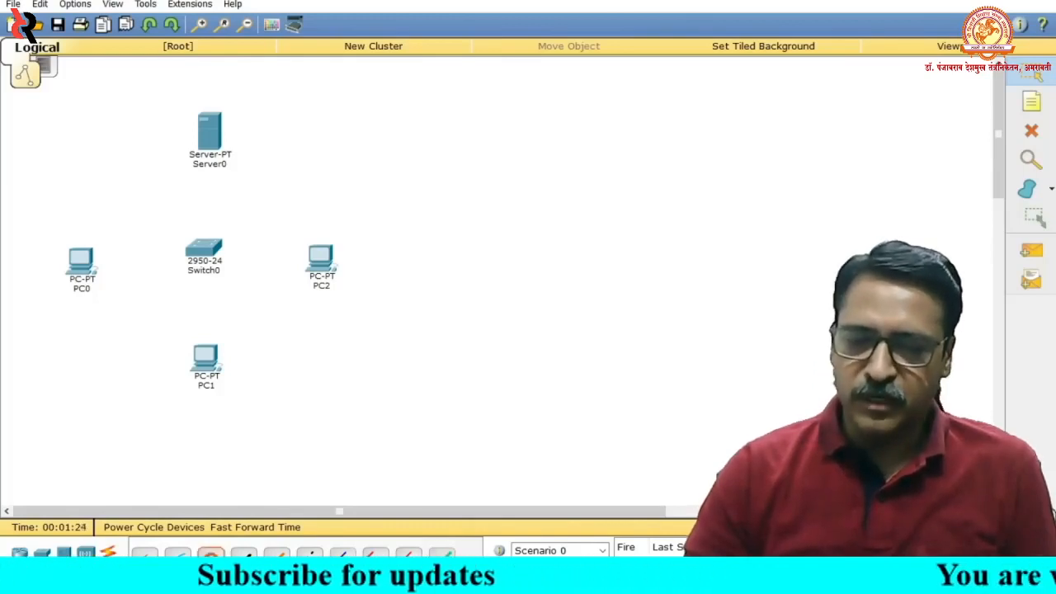
pyautogui.click(206, 252)
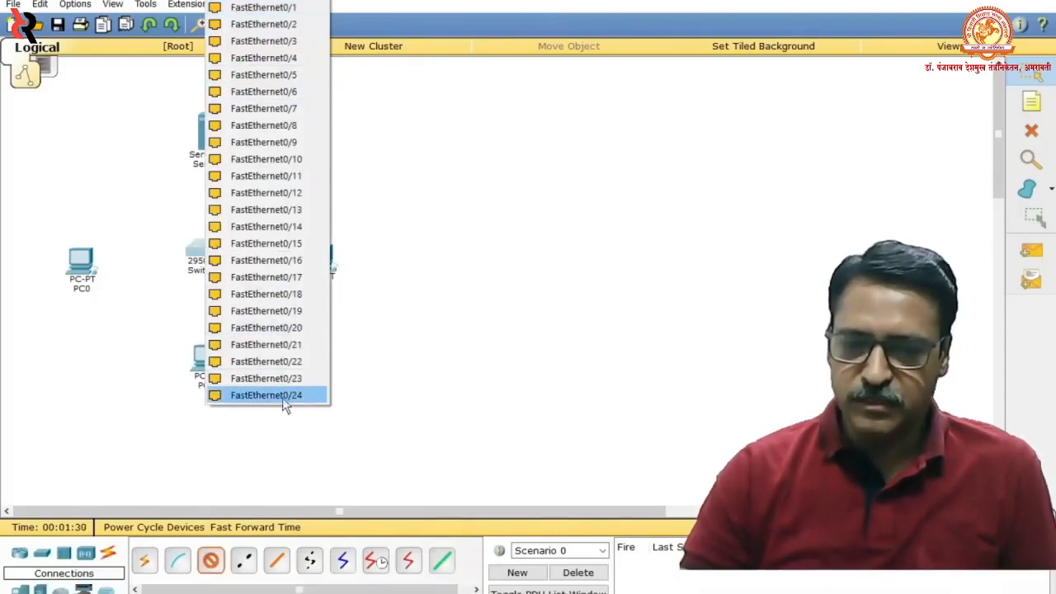
pyautogui.click(263, 24)
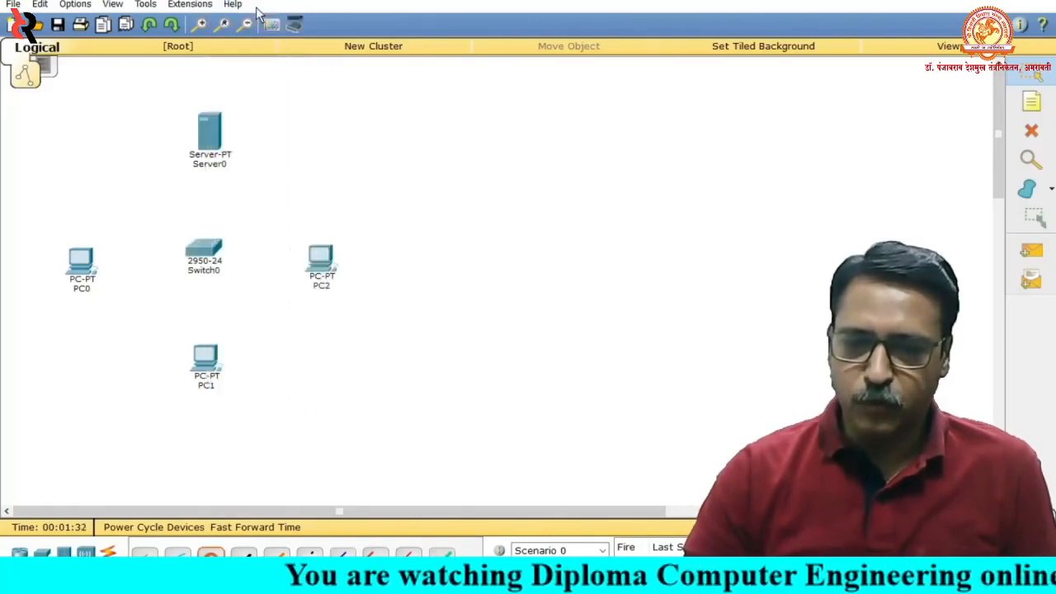
pyautogui.click(209, 142)
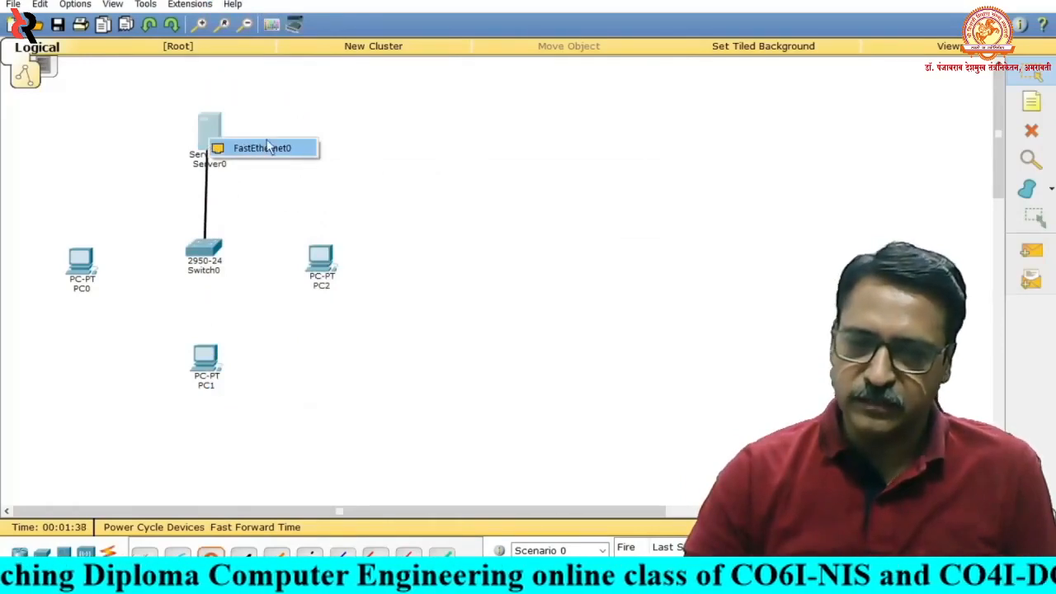
pyautogui.click(289, 150)
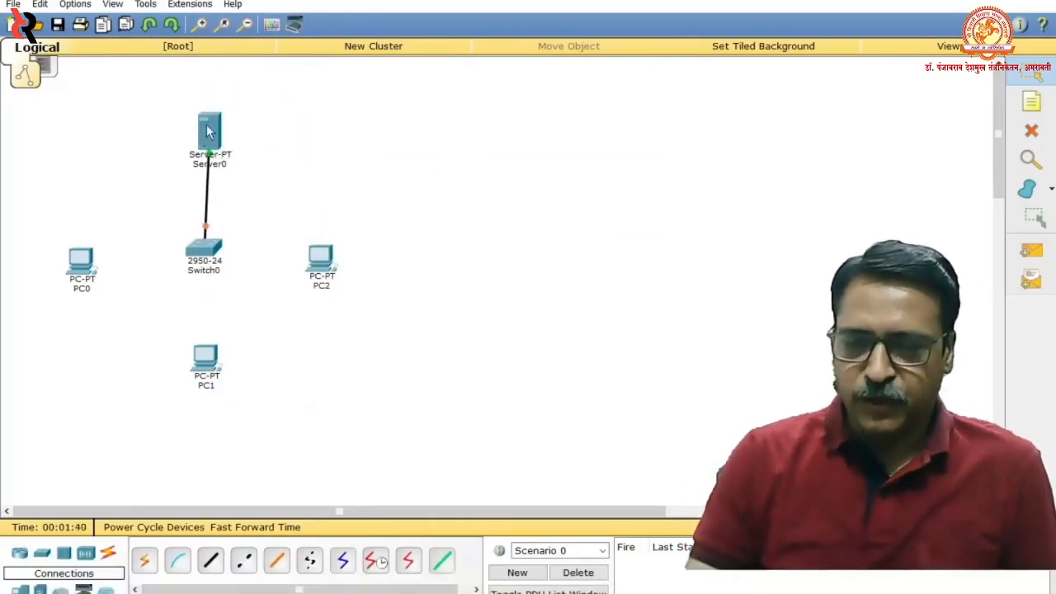
pyautogui.moveTo(210, 126); pyautogui.dragTo(207, 128)
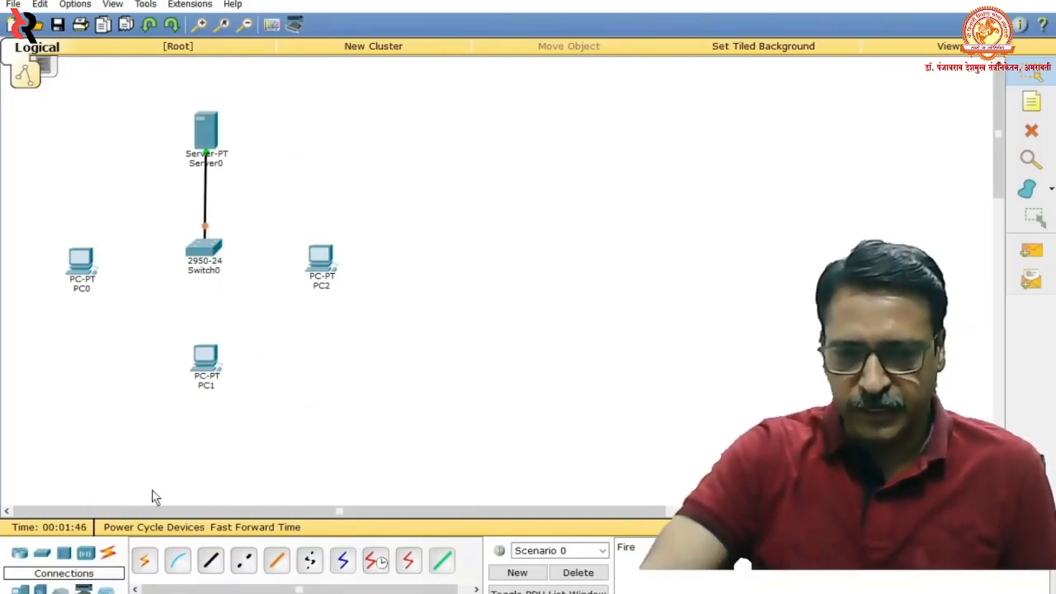
# - Connect Switch0's FastEthernet0/2 to PC0's FastEthernet0 with a copper straight-through cable
pyautogui.click(211, 564)
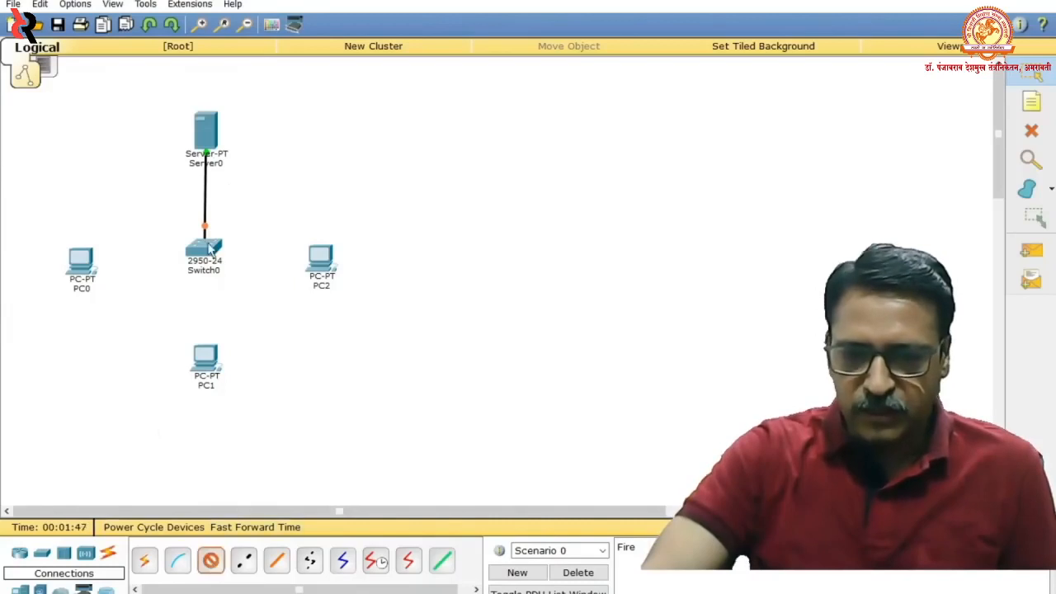
pyautogui.click(210, 249)
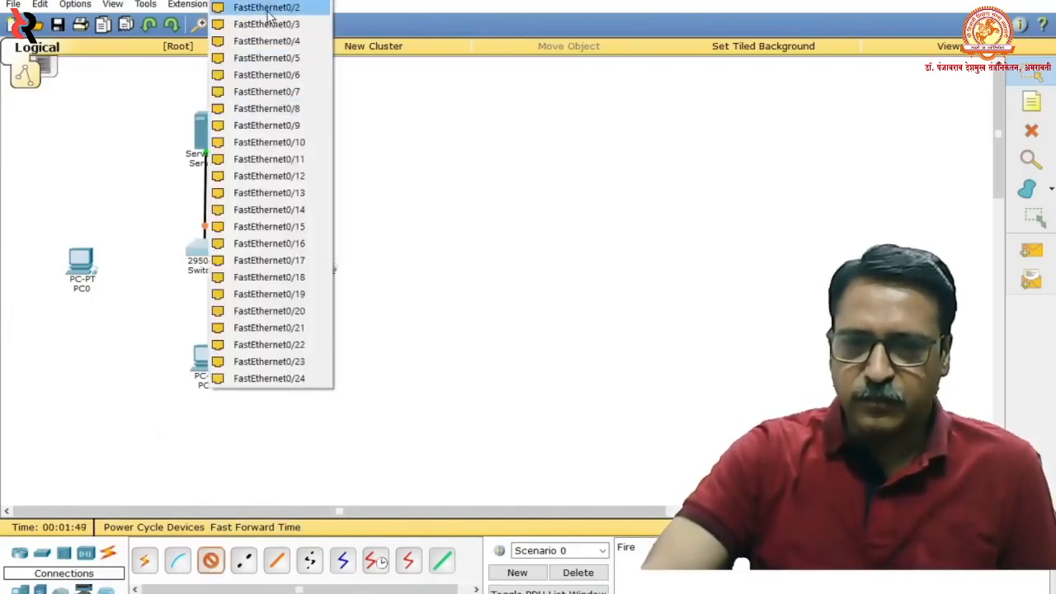
pyautogui.click(267, 8)
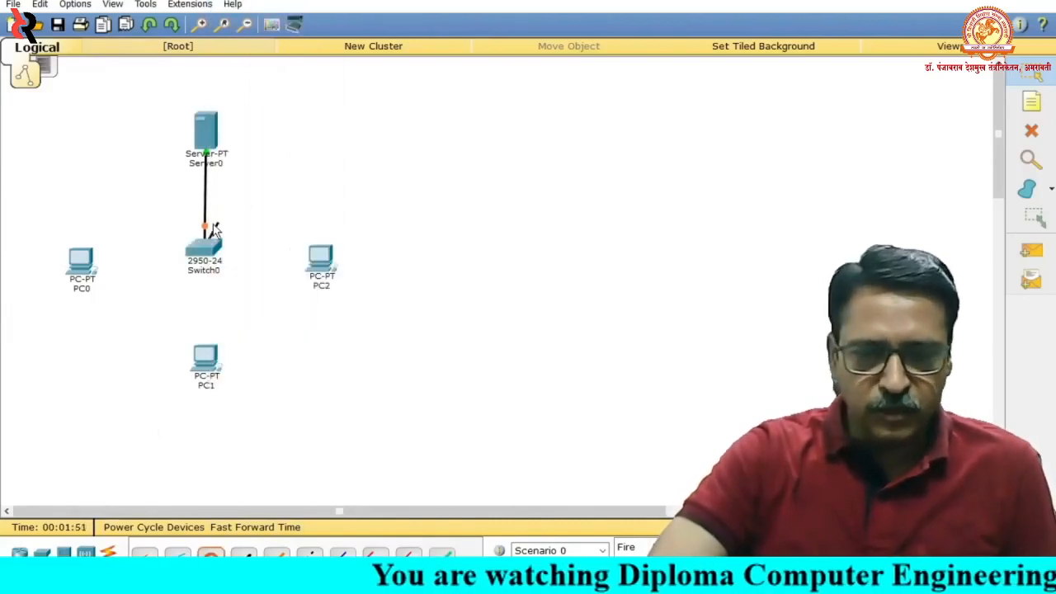
pyautogui.click(78, 258)
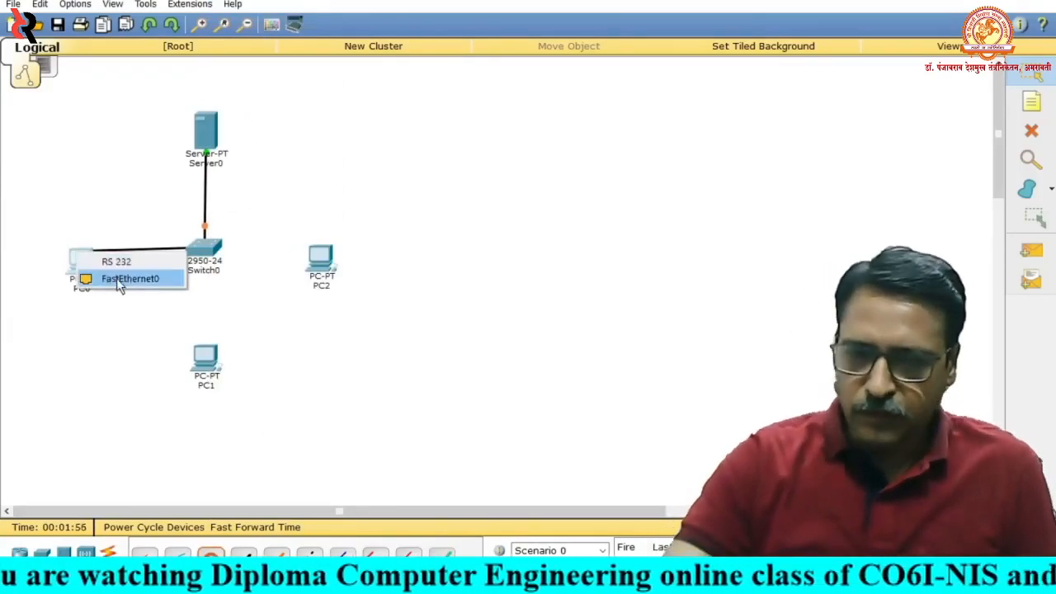
pyautogui.click(116, 278)
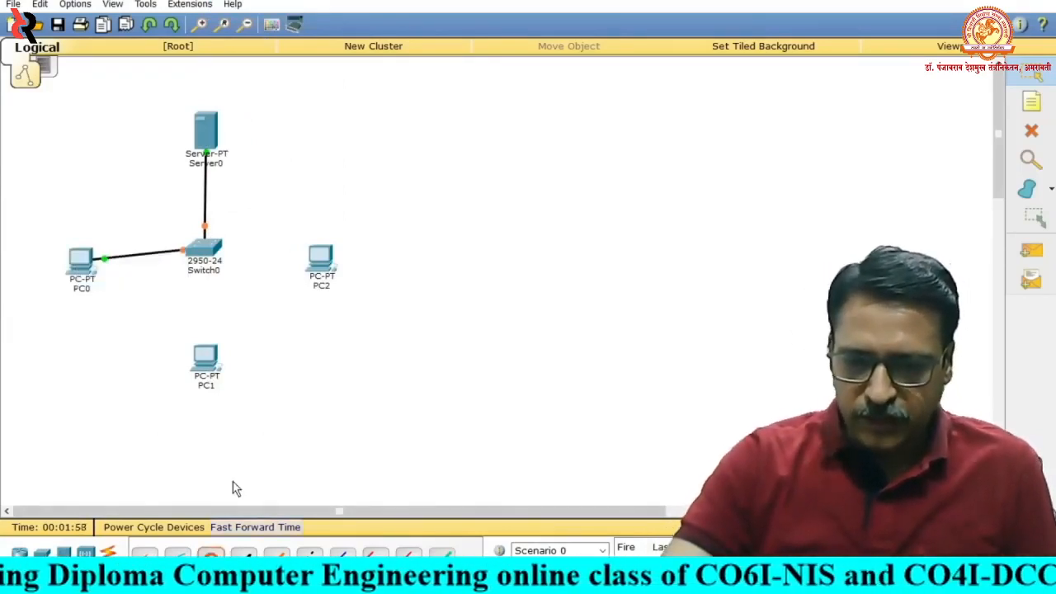
# - Connect a free FastEthernet port on Switch0 to PC2's FastEthernet0 with a copper straight-through cable
pyautogui.click(209, 241)
pyautogui.click(238, 269)
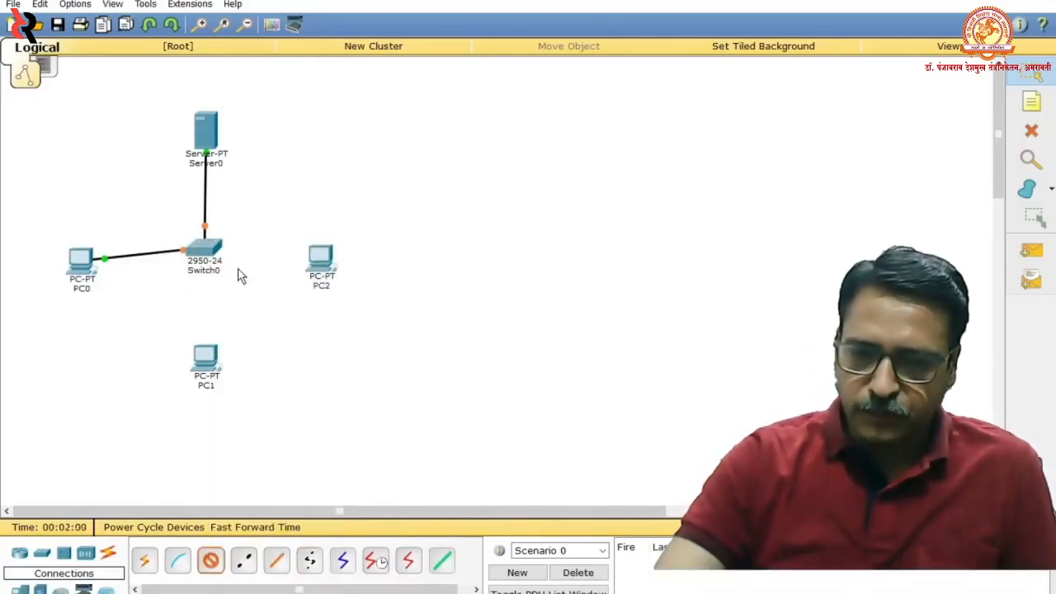
pyautogui.click(312, 263)
pyautogui.click(334, 283)
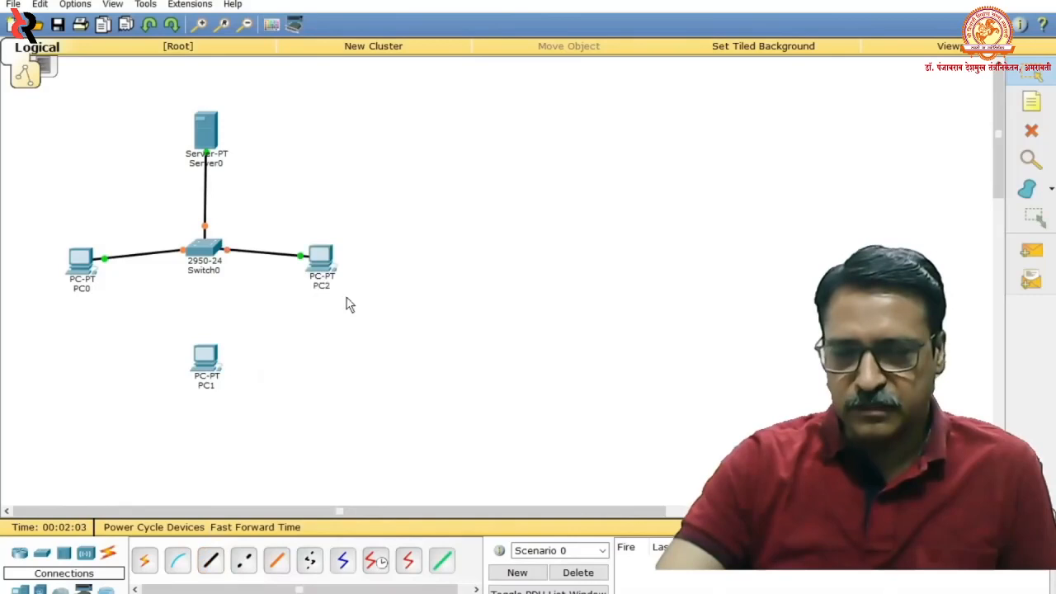
# - Connect another free FastEthernet port on Switch0 to PC1's FastEthernet0 with a copper straight-through cable
pyautogui.click(200, 269)
pyautogui.click(223, 277)
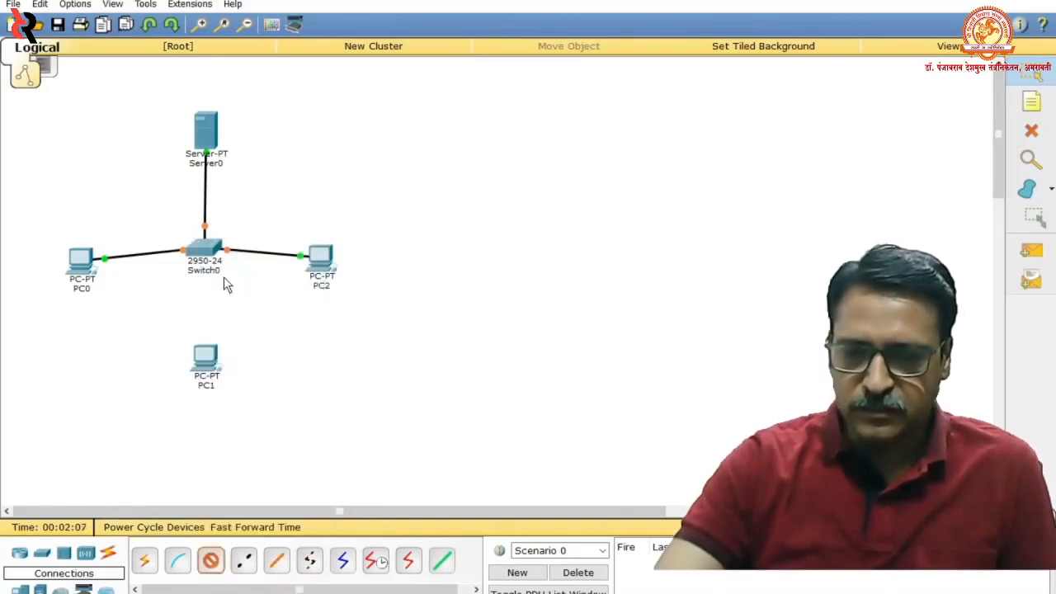
pyautogui.click(205, 356)
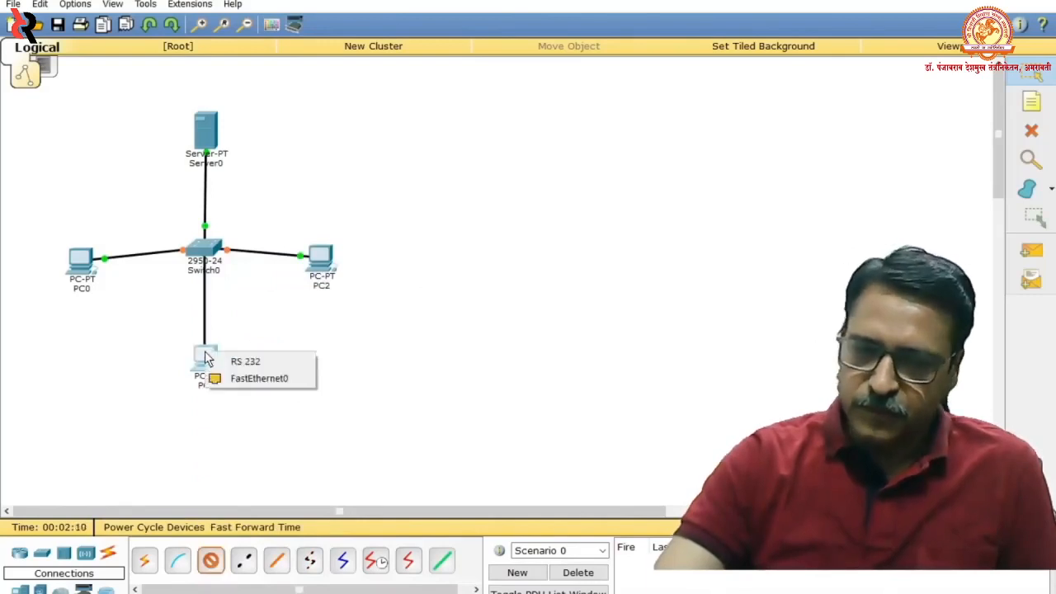
pyautogui.click(239, 378)
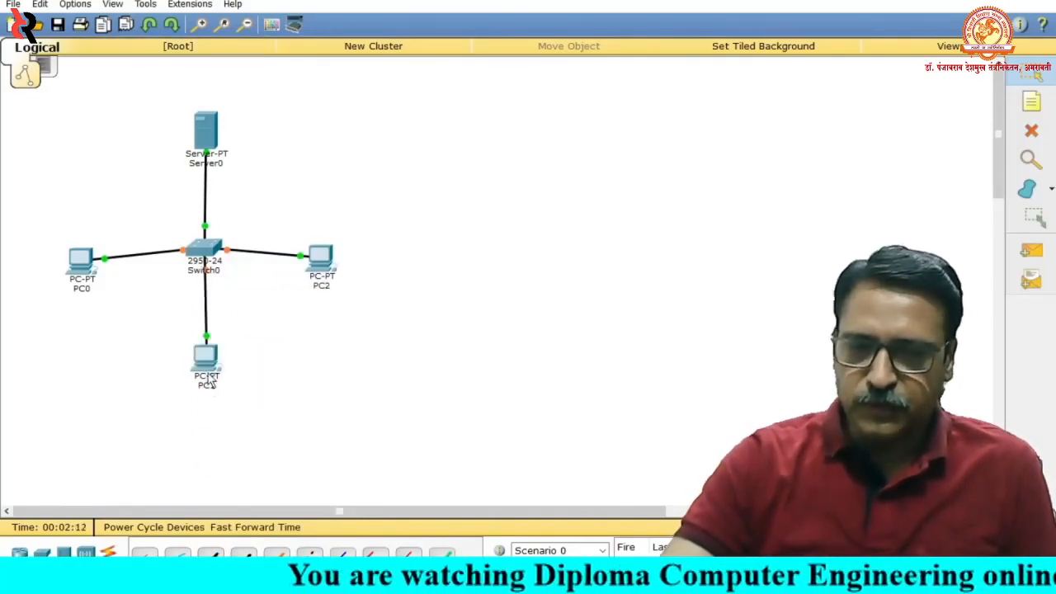
# - Straighten the layout by aligning PC0 and PC2 horizontally with Switch0 and centring PC1 directly below it
pyautogui.moveTo(210, 381); pyautogui.dragTo(203, 386)
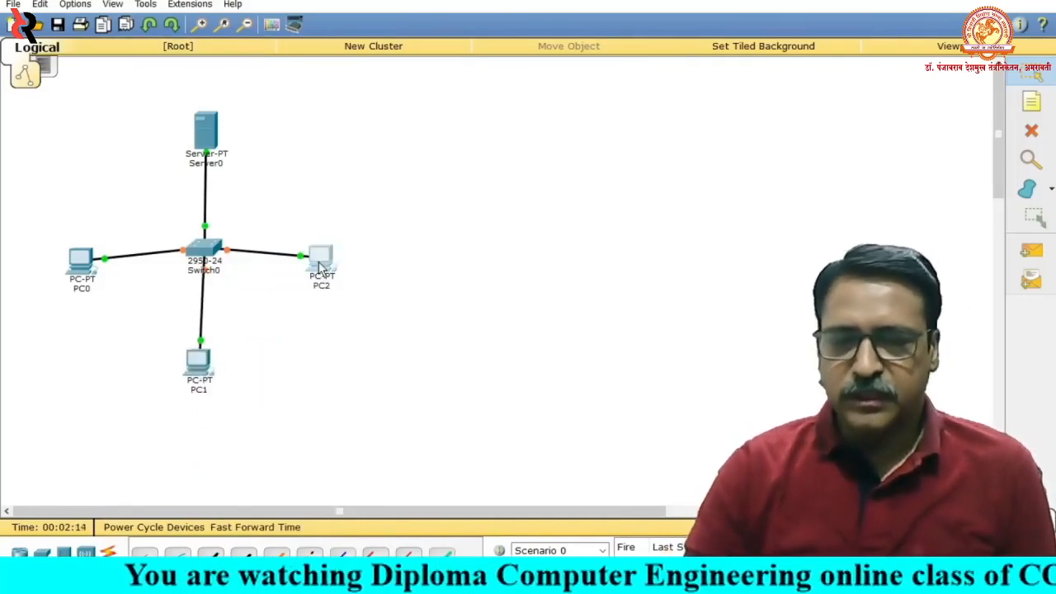
pyautogui.moveTo(320, 266); pyautogui.dragTo(324, 256)
pyautogui.moveTo(88, 271); pyautogui.dragTo(91, 259)
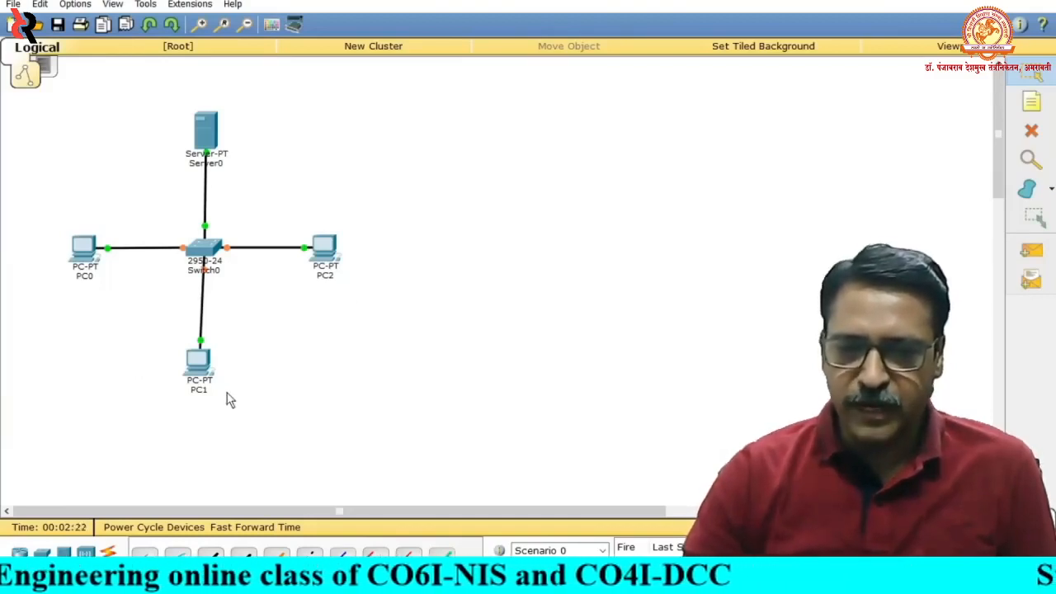
pyautogui.moveTo(200, 380); pyautogui.dragTo(206, 381)
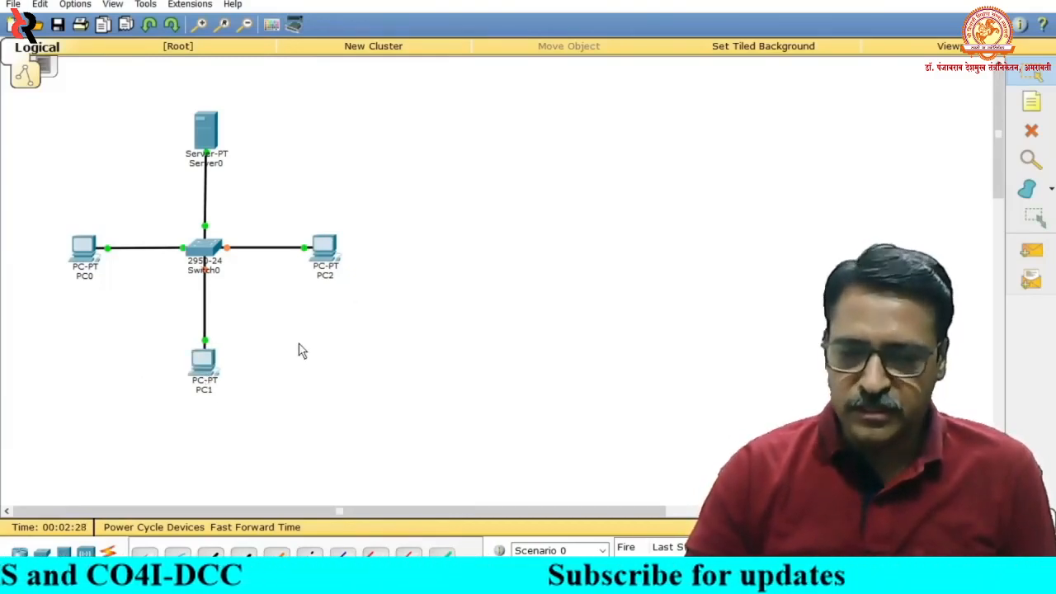
# - Give Server0's FastEthernet0 the static IP address 192.168.1.2 with subnet mask 255.255.255.0, and close its configuration
pyautogui.click(208, 125)
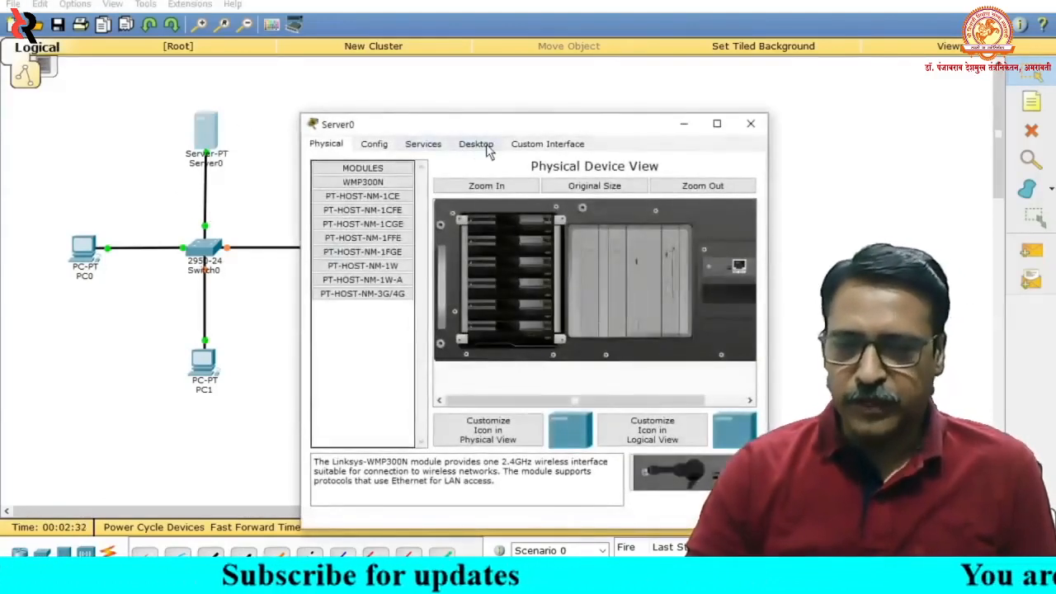
pyautogui.moveTo(536, 131); pyautogui.dragTo(551, 87)
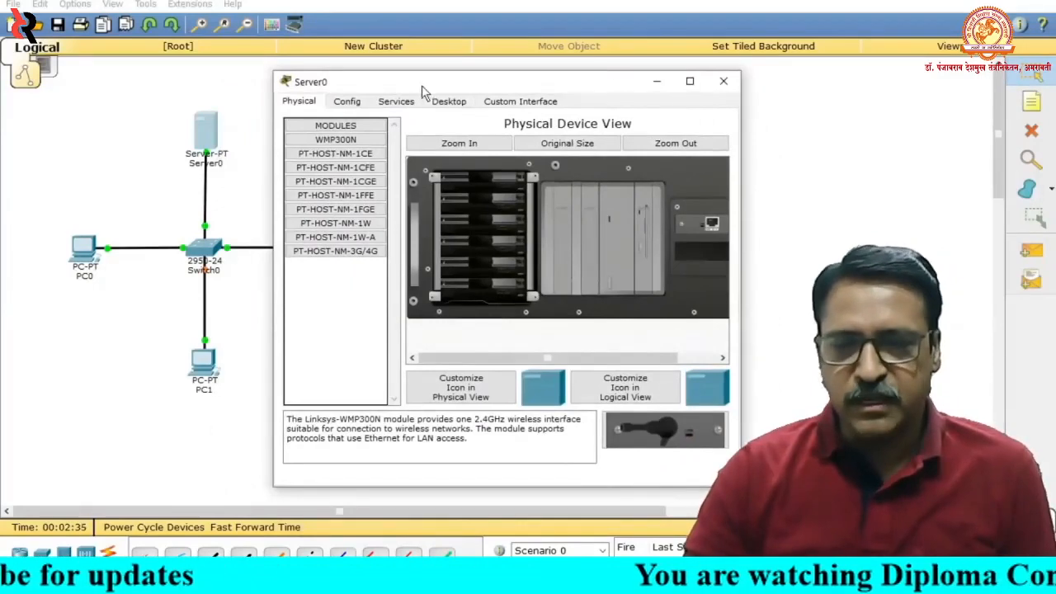
pyautogui.click(448, 102)
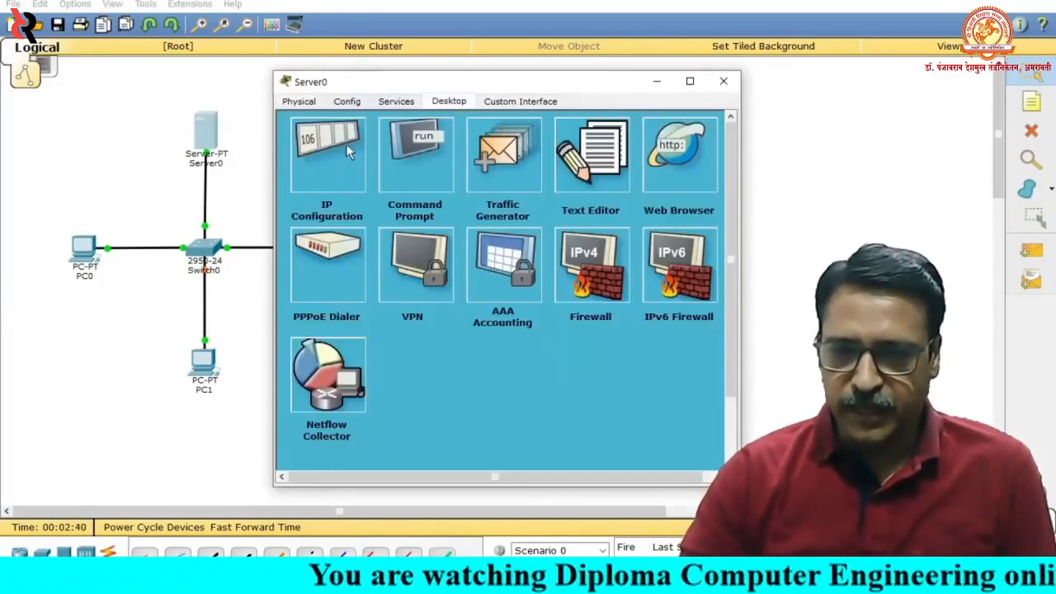
pyautogui.click(323, 144)
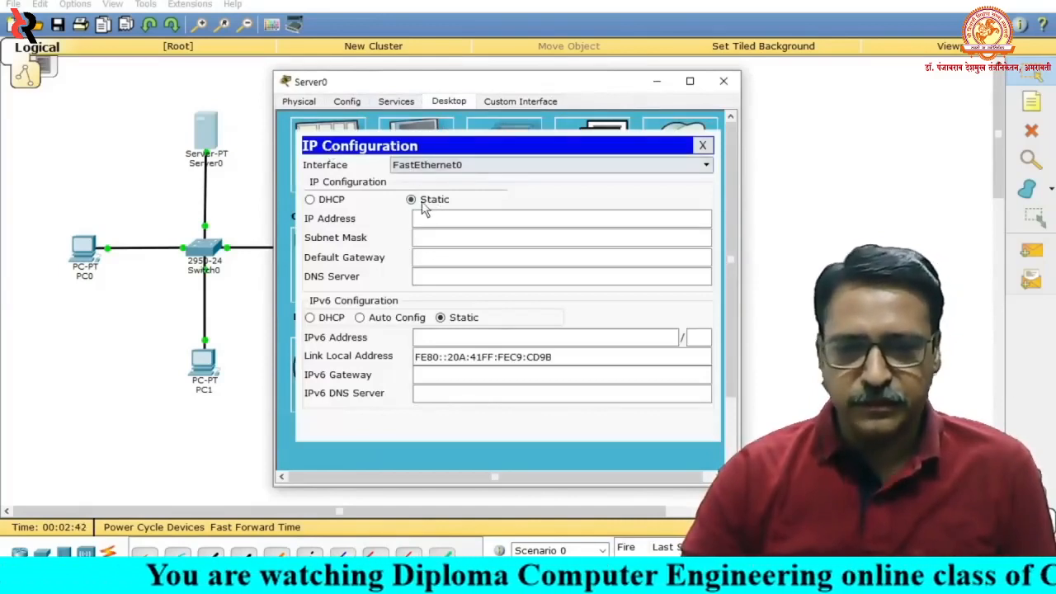
pyautogui.click(435, 221)
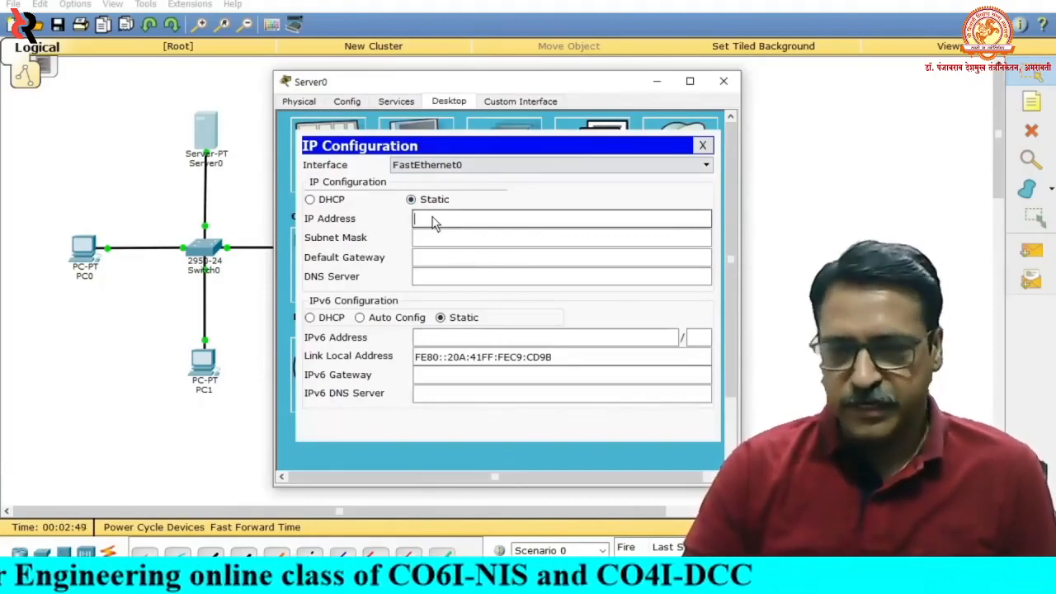
pyautogui.write('192.168.100.100')
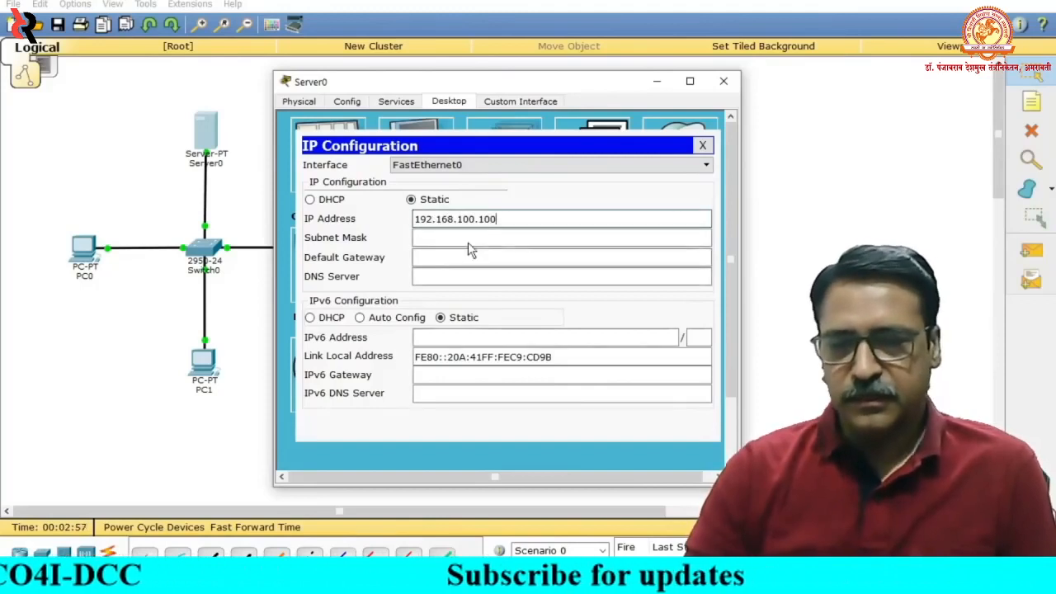
pyautogui.click(531, 239)
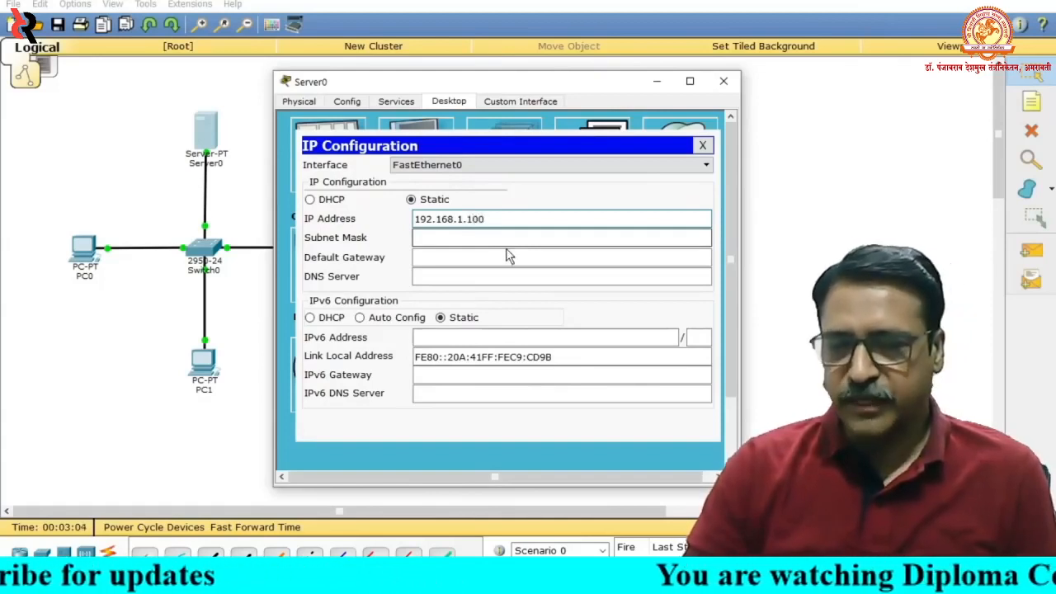
pyautogui.press('BackSpace')
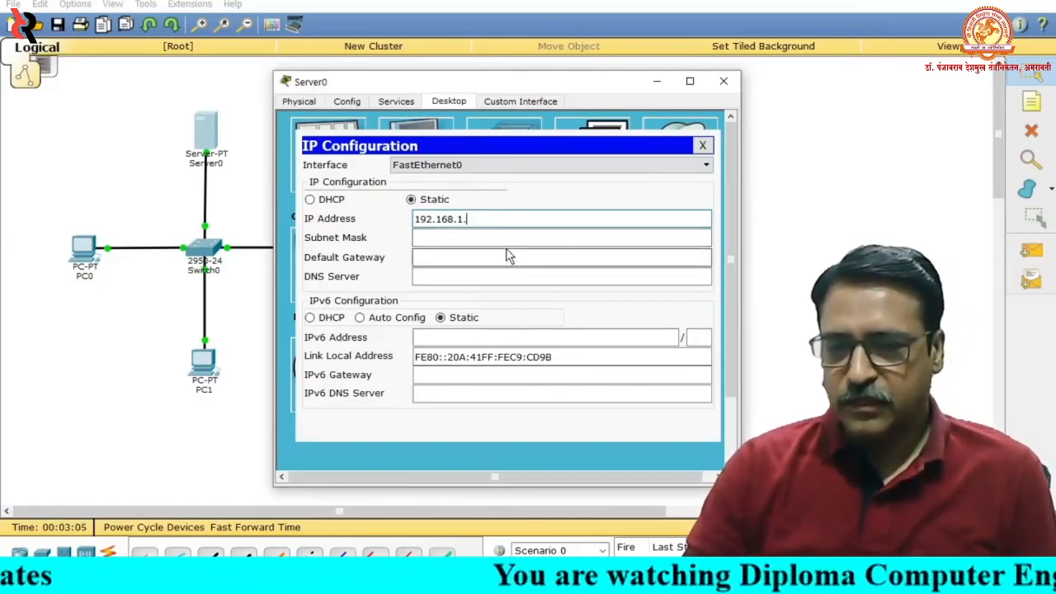
pyautogui.click(452, 241)
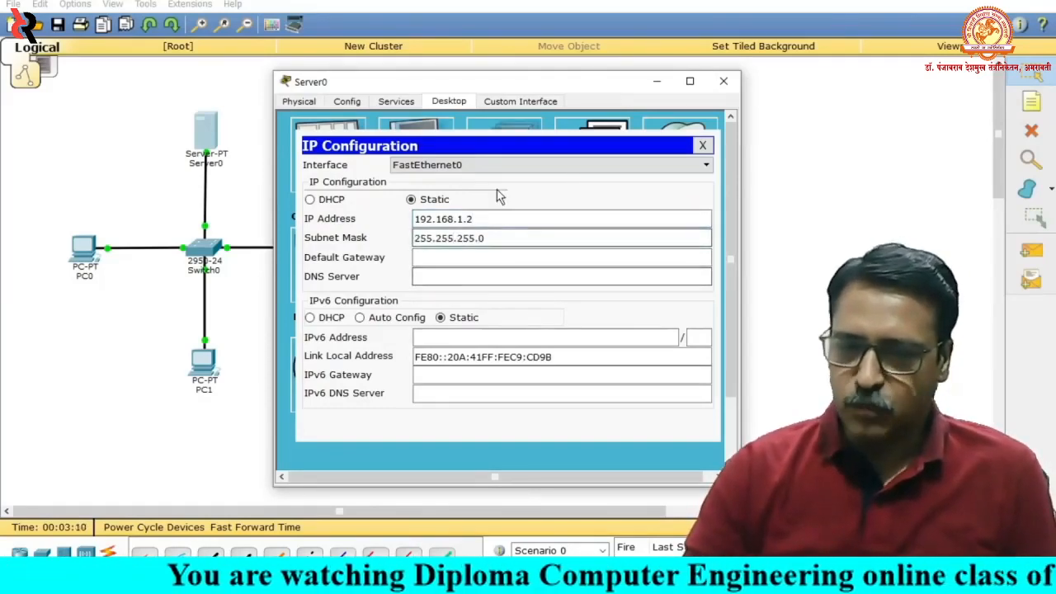
pyautogui.click(702, 146)
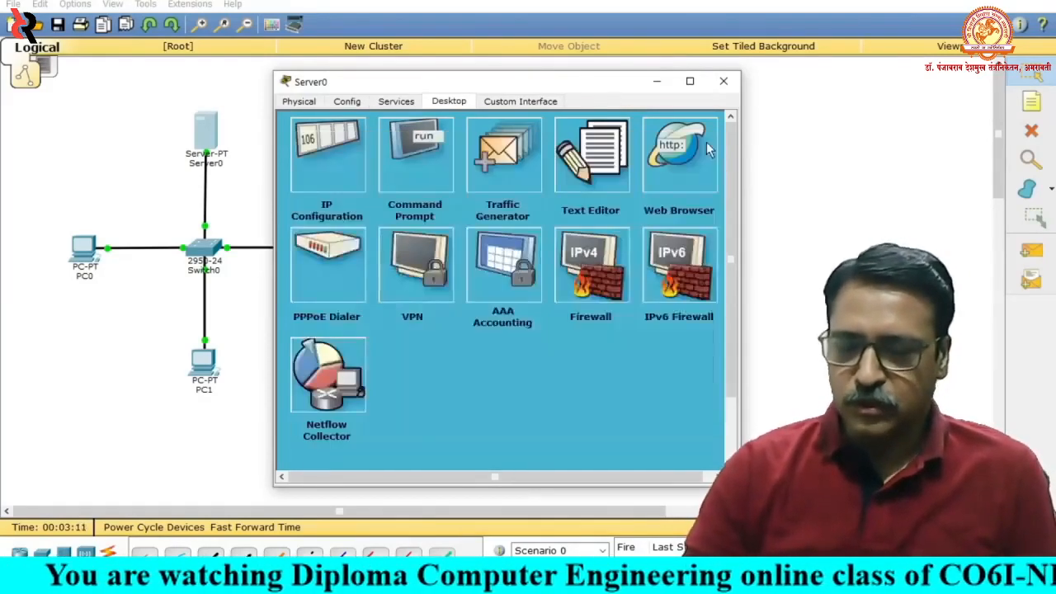
pyautogui.click(725, 83)
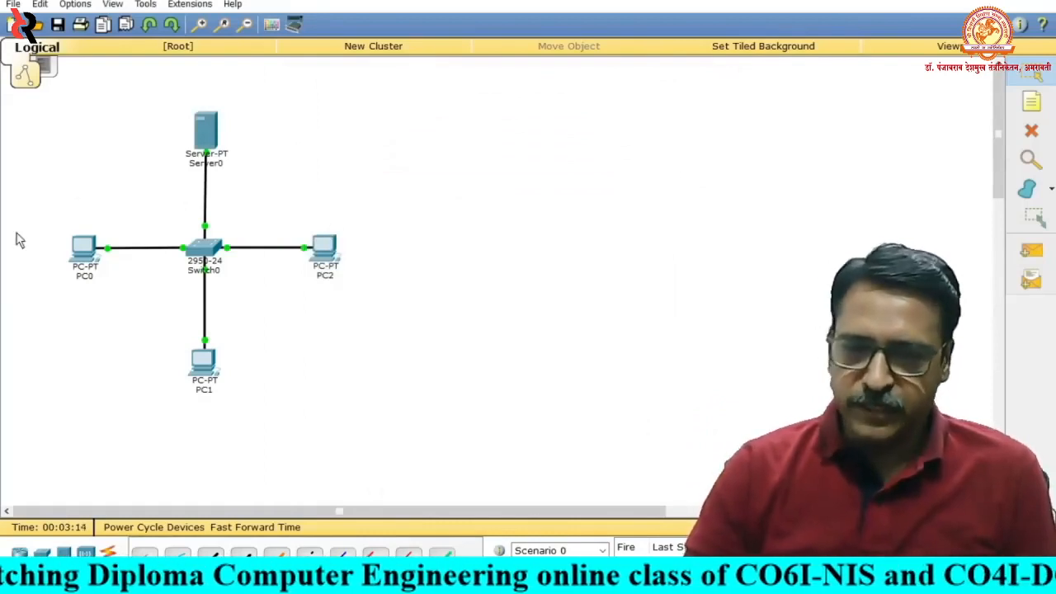
# - Give PC0 the static IP address 192.168.1.3 with subnet mask 255.255.255.0, and close its configuration
pyautogui.click(85, 258)
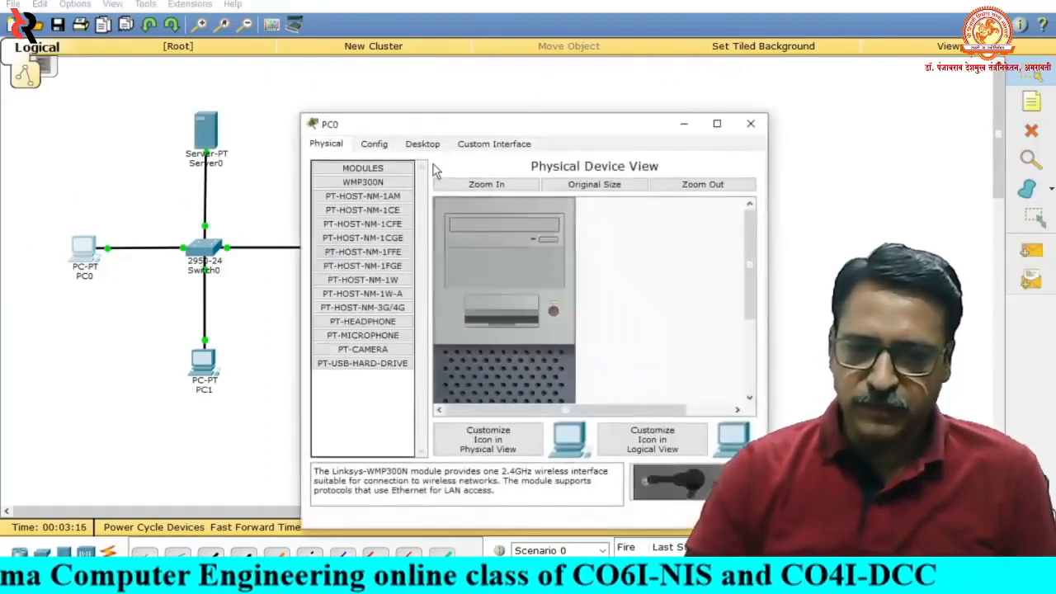
pyautogui.moveTo(463, 128); pyautogui.dragTo(390, 96)
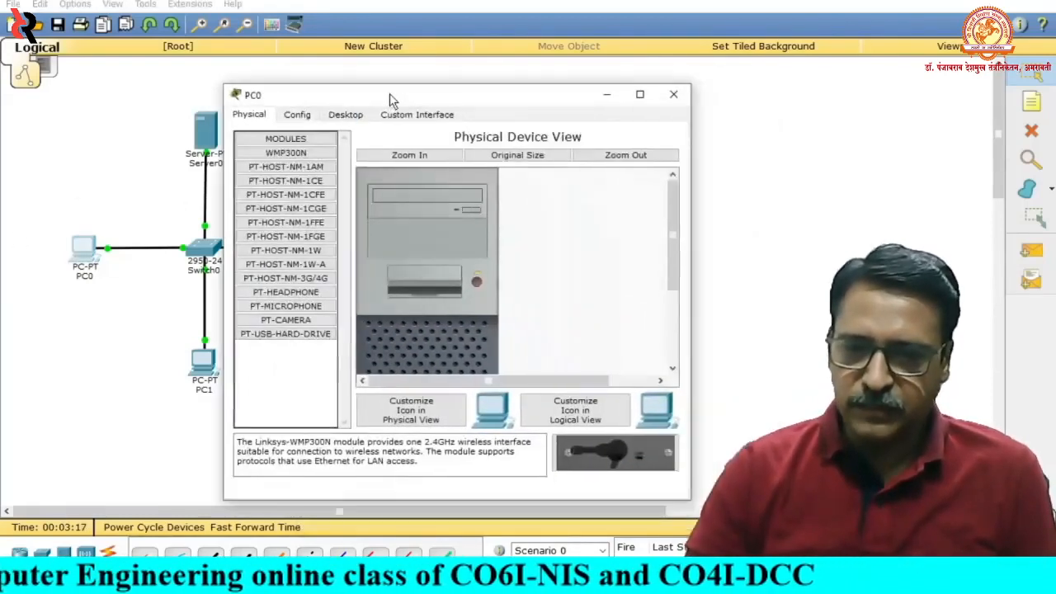
pyautogui.click(340, 117)
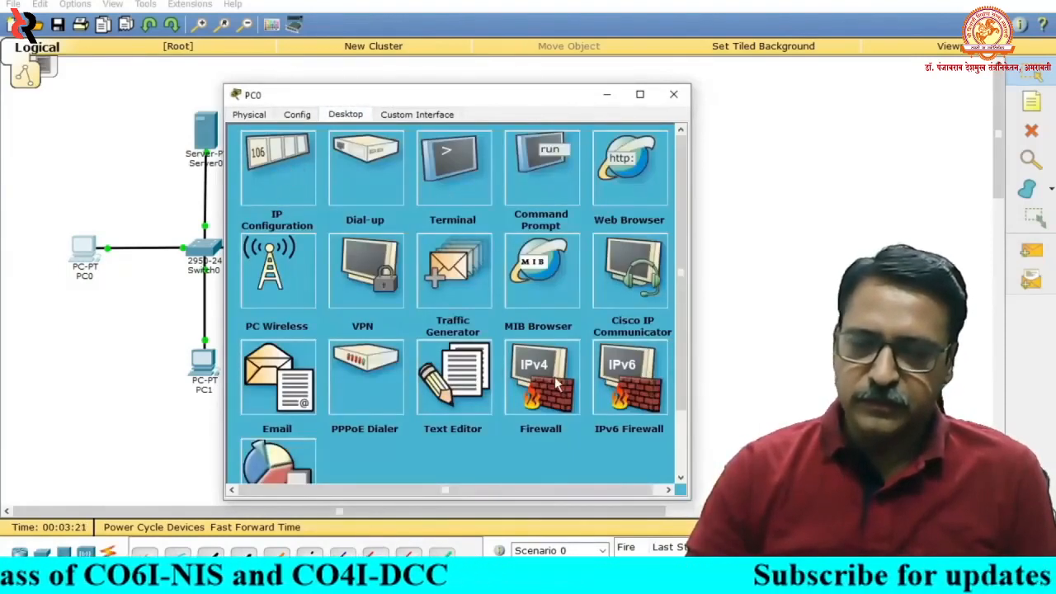
pyautogui.click(272, 160)
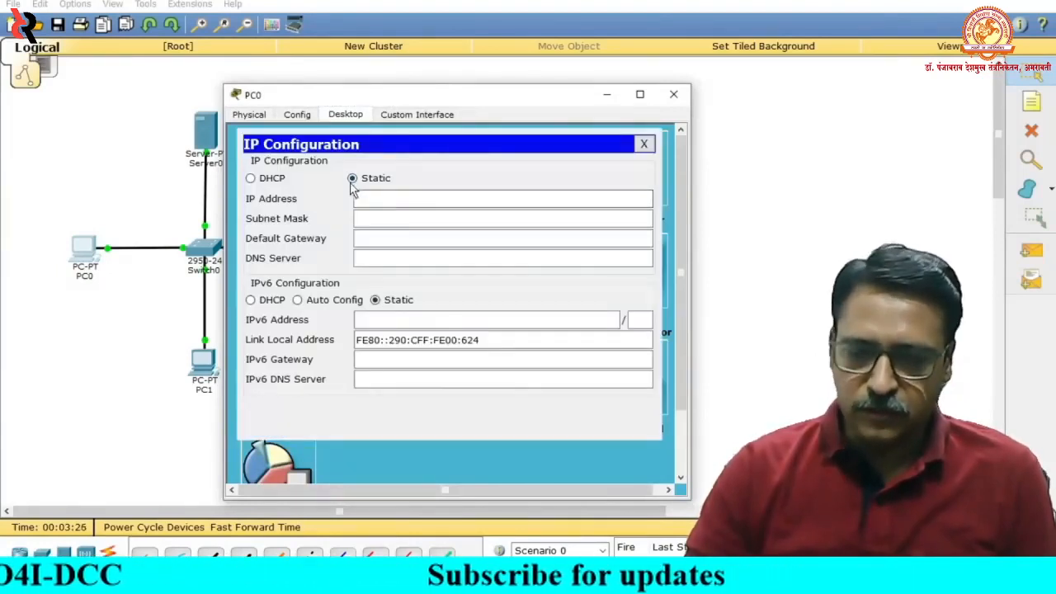
pyautogui.click(370, 206)
pyautogui.write('19')
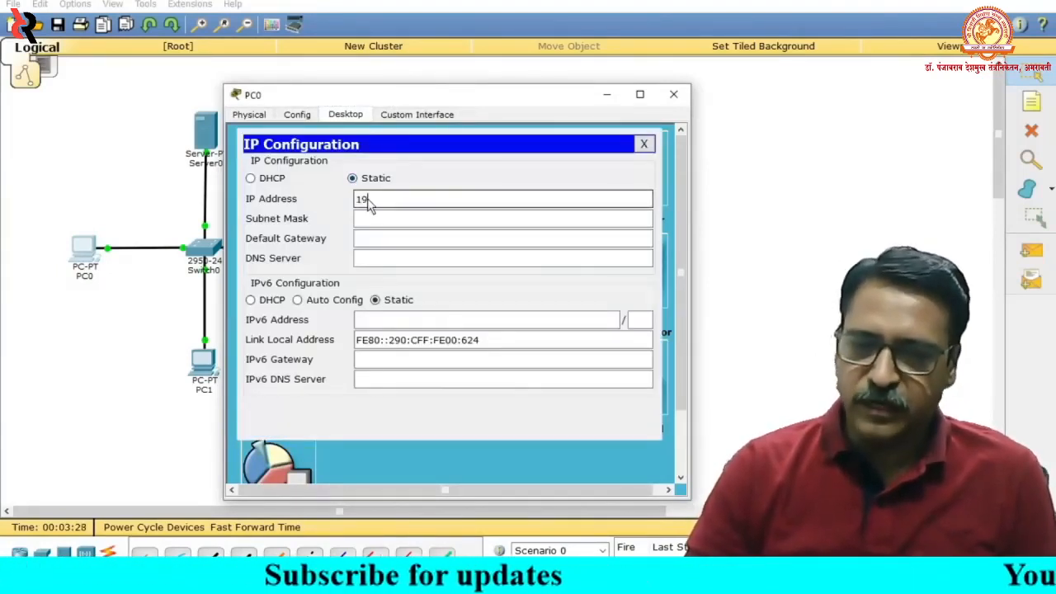
pyautogui.write('2.168.1.3')
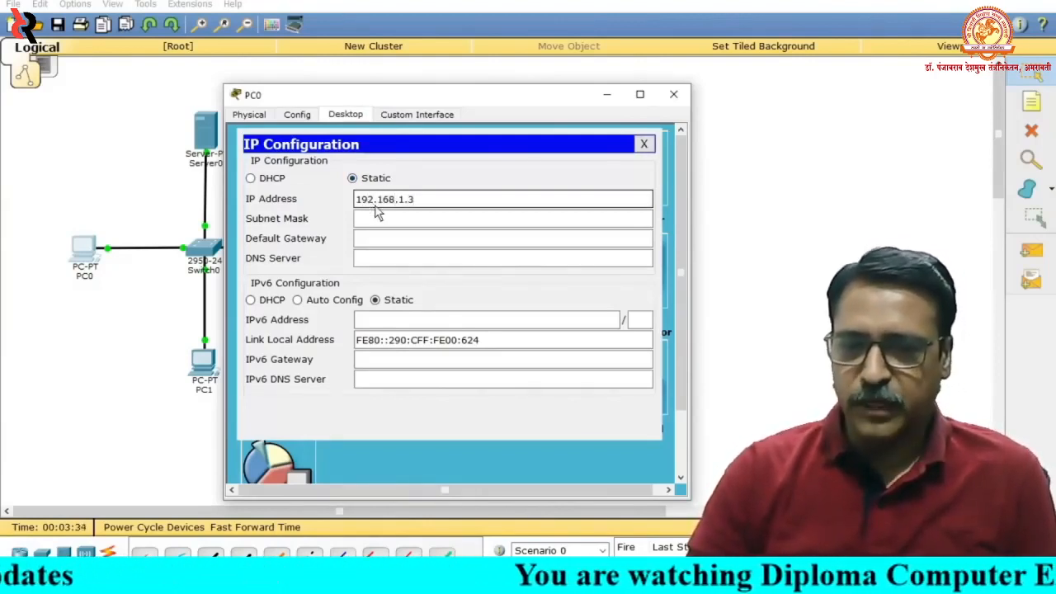
pyautogui.click(408, 220)
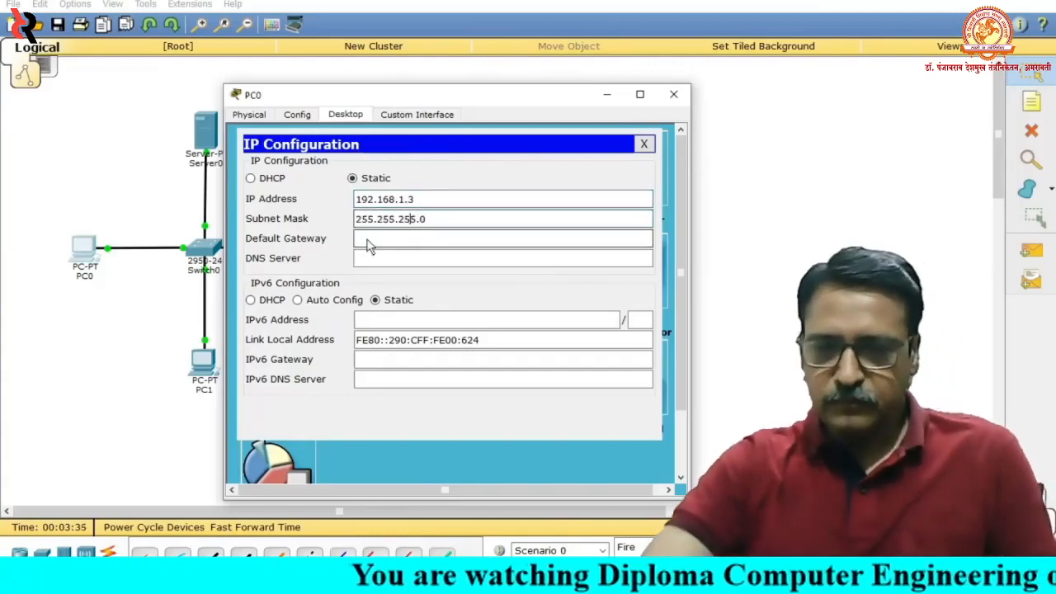
pyautogui.click(643, 144)
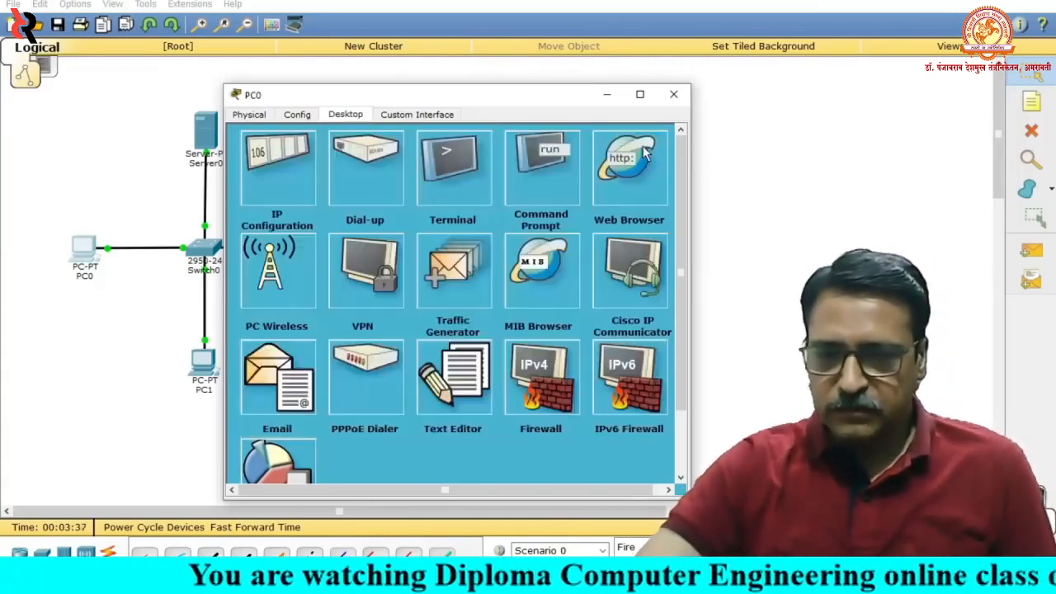
pyautogui.click(673, 97)
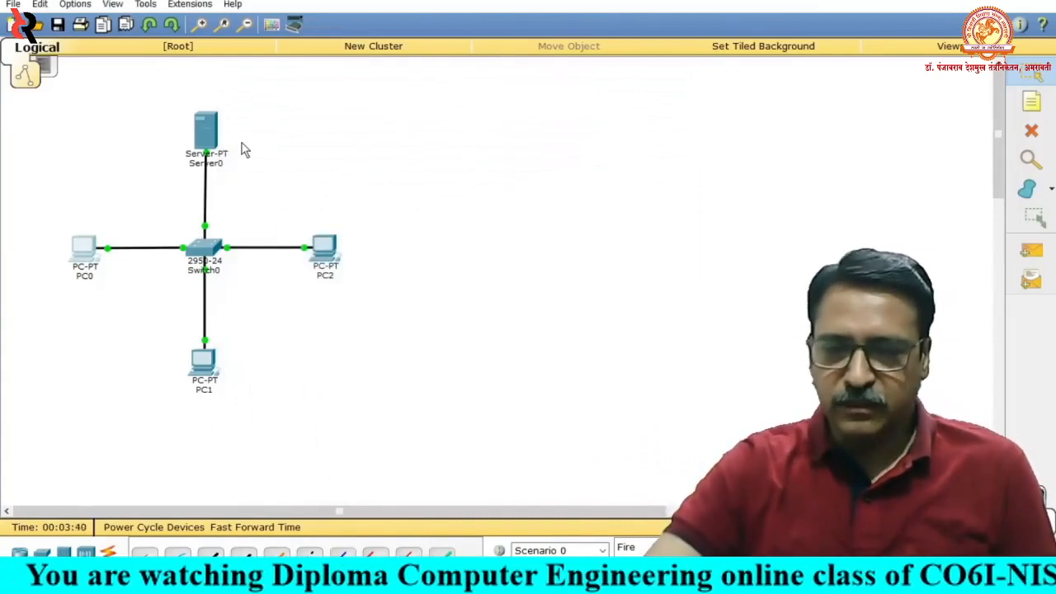
# - Give PC1 the static IP address 192.168.1.4 with subnet mask 255.255.255.0, and close its configuration
pyautogui.moveTo(212, 145)
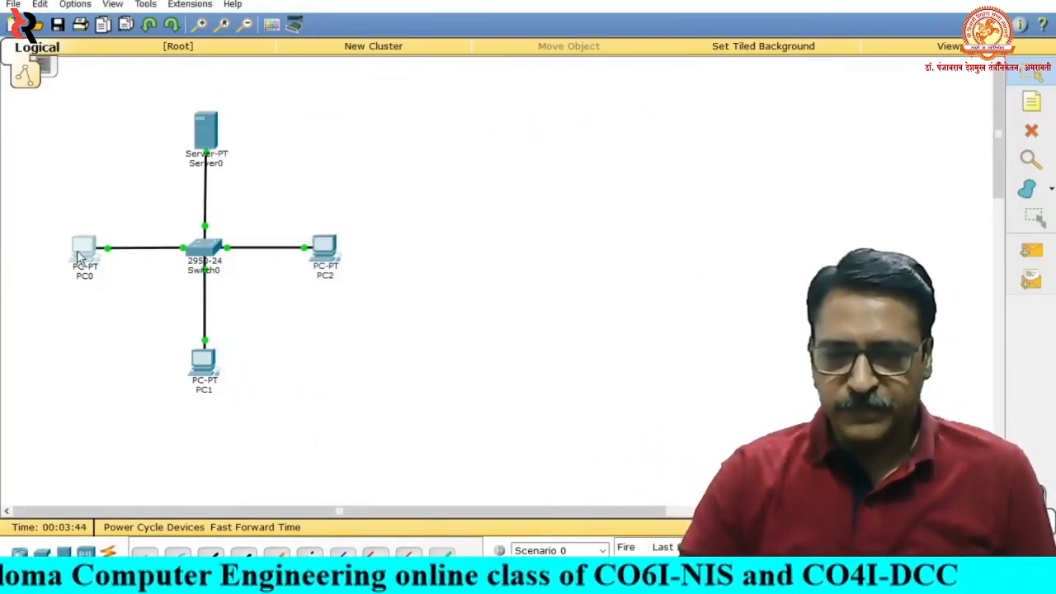
pyautogui.moveTo(79, 256)
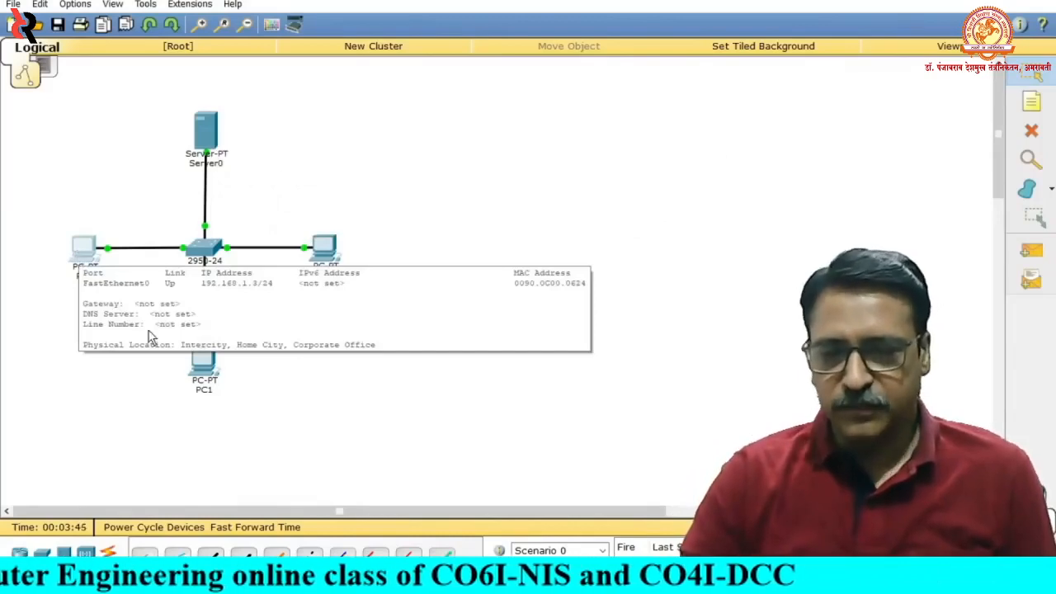
pyautogui.click(206, 372)
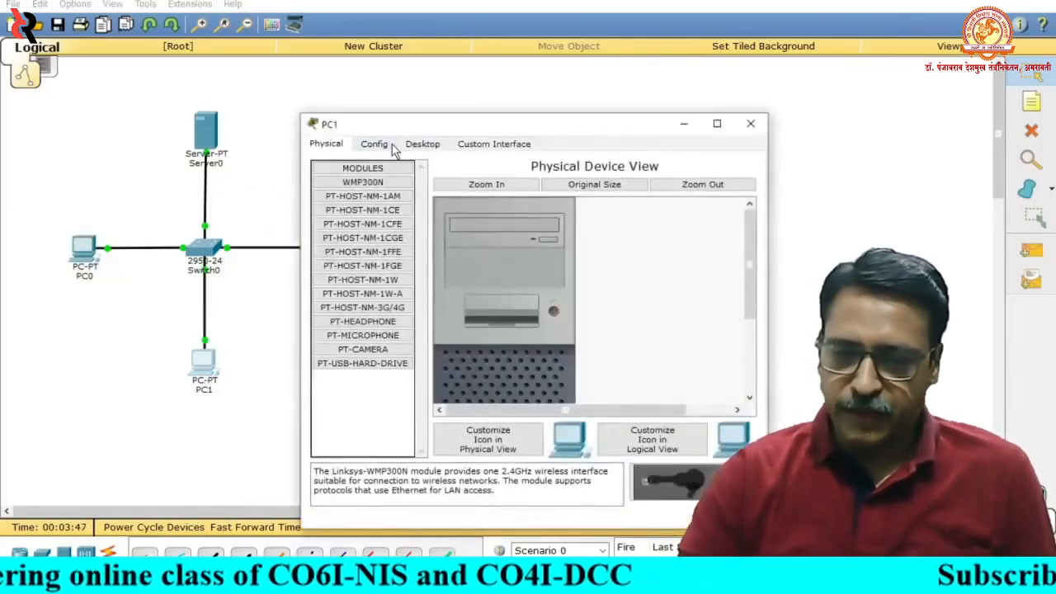
pyautogui.moveTo(442, 128); pyautogui.dragTo(365, 107)
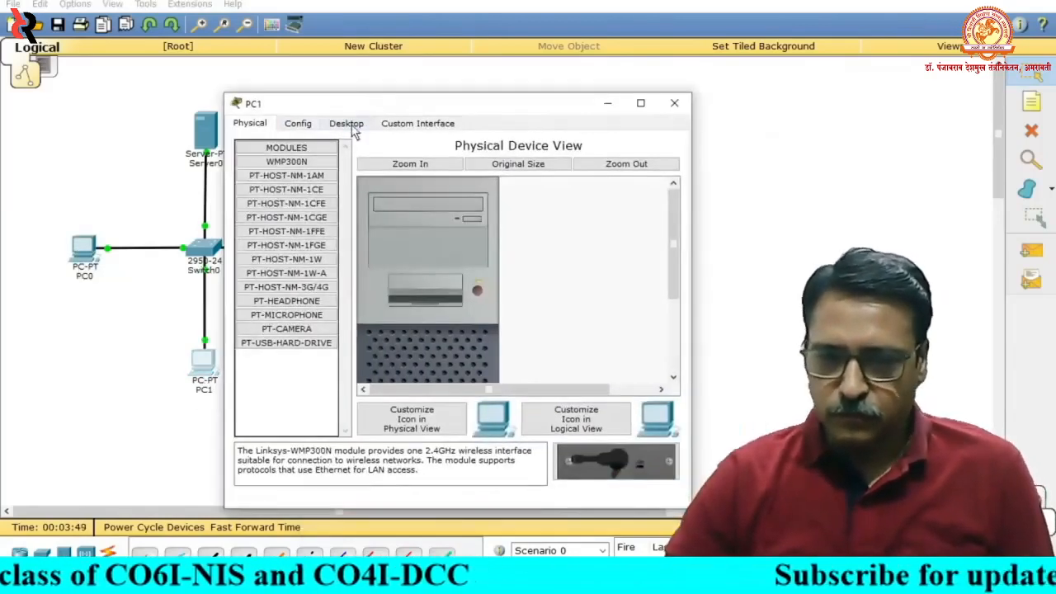
pyautogui.click(348, 124)
pyautogui.click(299, 164)
pyautogui.click(367, 210)
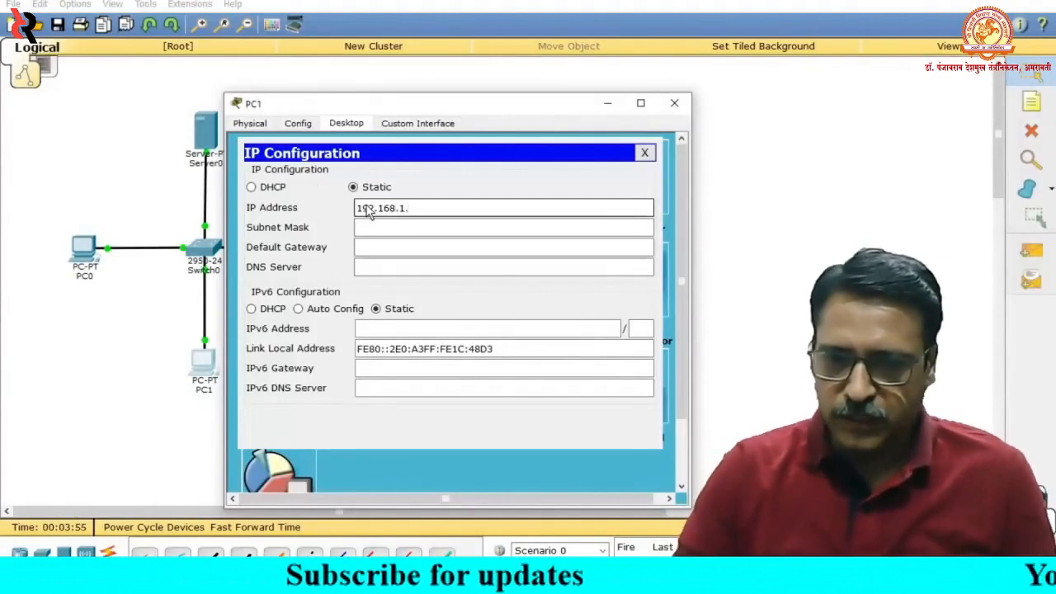
pyautogui.click(375, 227)
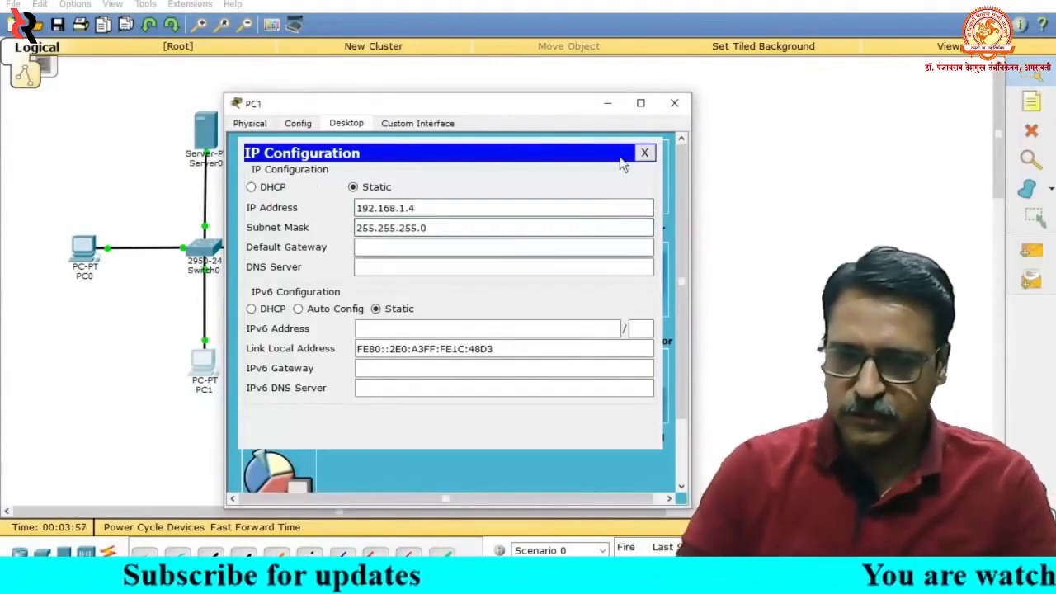
pyautogui.click(648, 155)
pyautogui.click(675, 103)
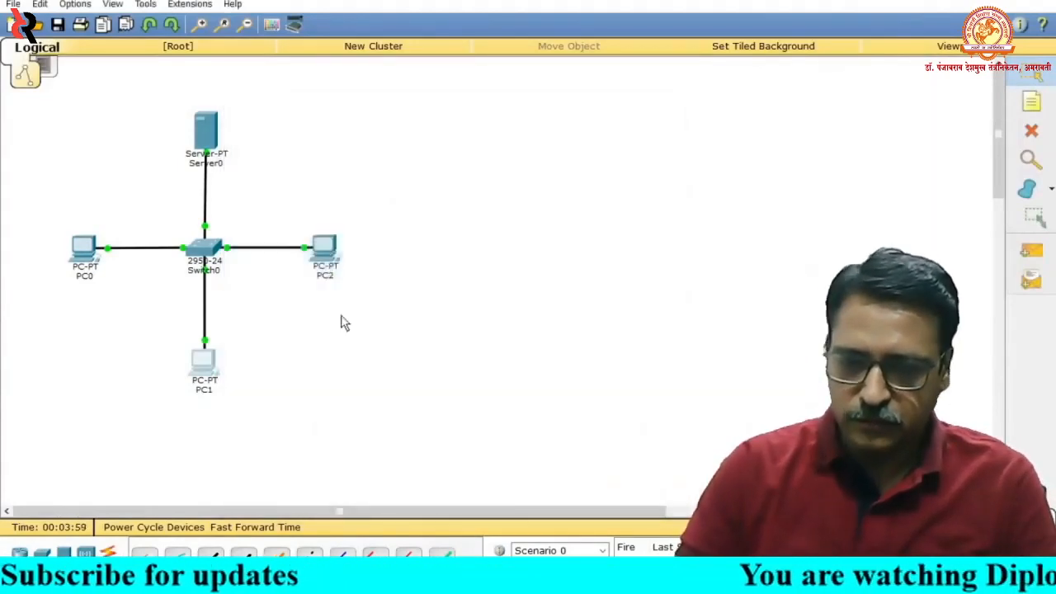
# - Give PC2 the static IP address 192.168.1.5 with subnet mask 255.255.255.0, and close its configuration
pyautogui.click(328, 254)
pyautogui.click(423, 143)
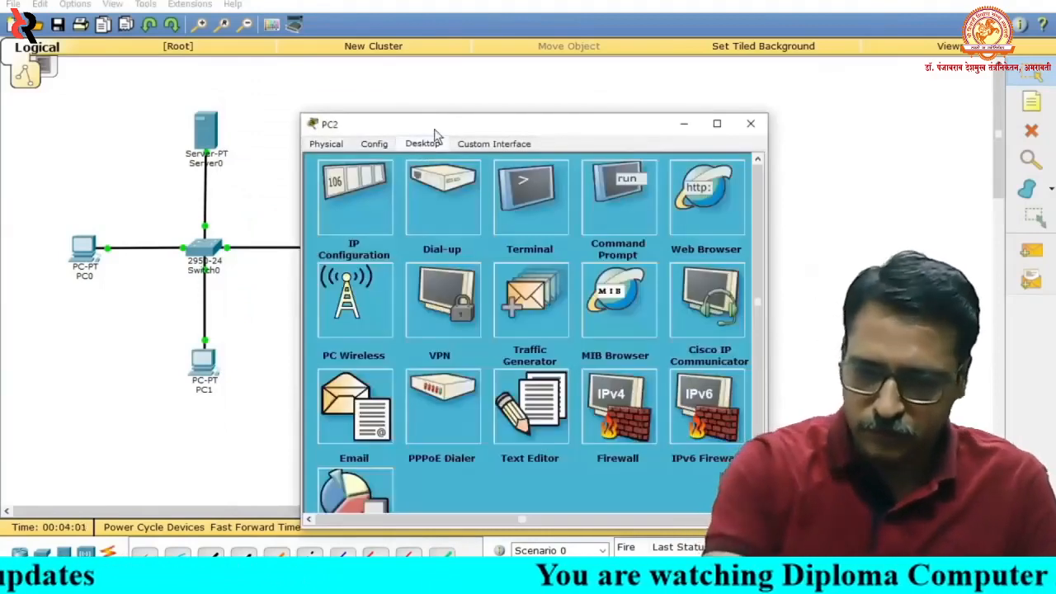
pyautogui.moveTo(434, 134); pyautogui.dragTo(333, 103)
pyautogui.click(234, 172)
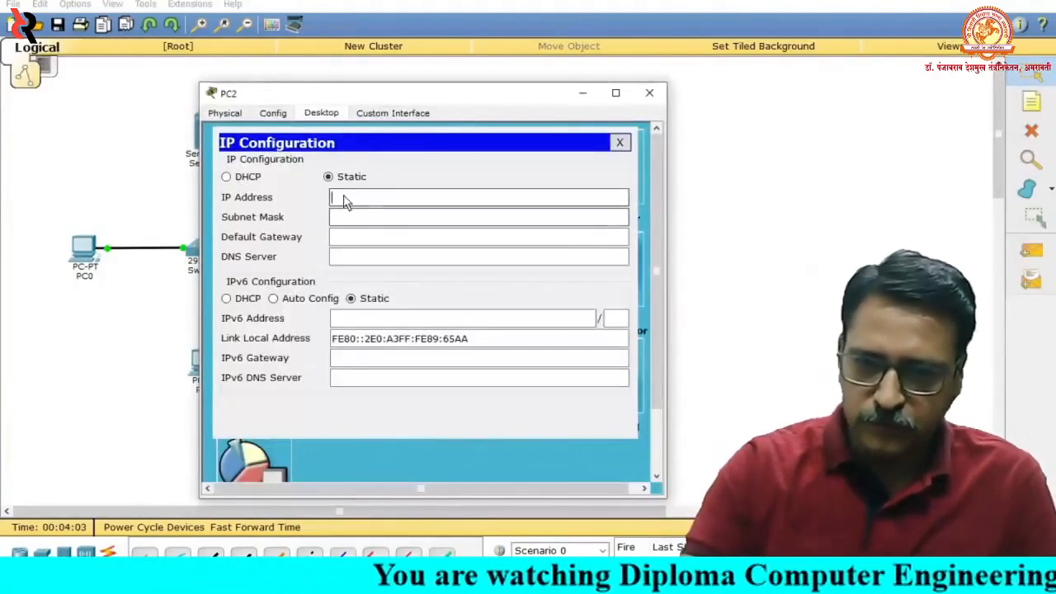
pyautogui.write('.168.1.5')
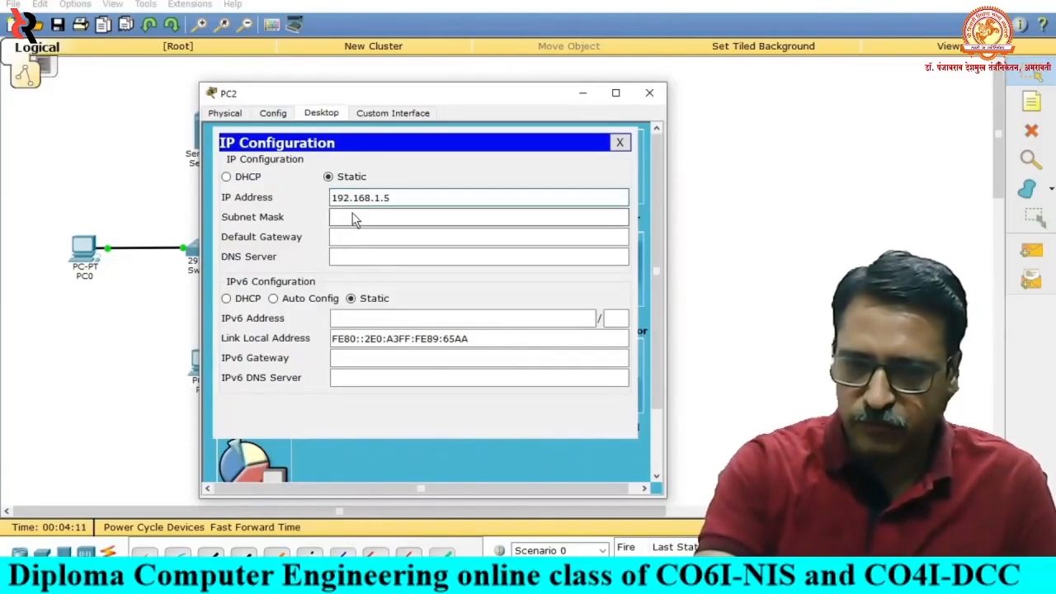
pyautogui.click(354, 218)
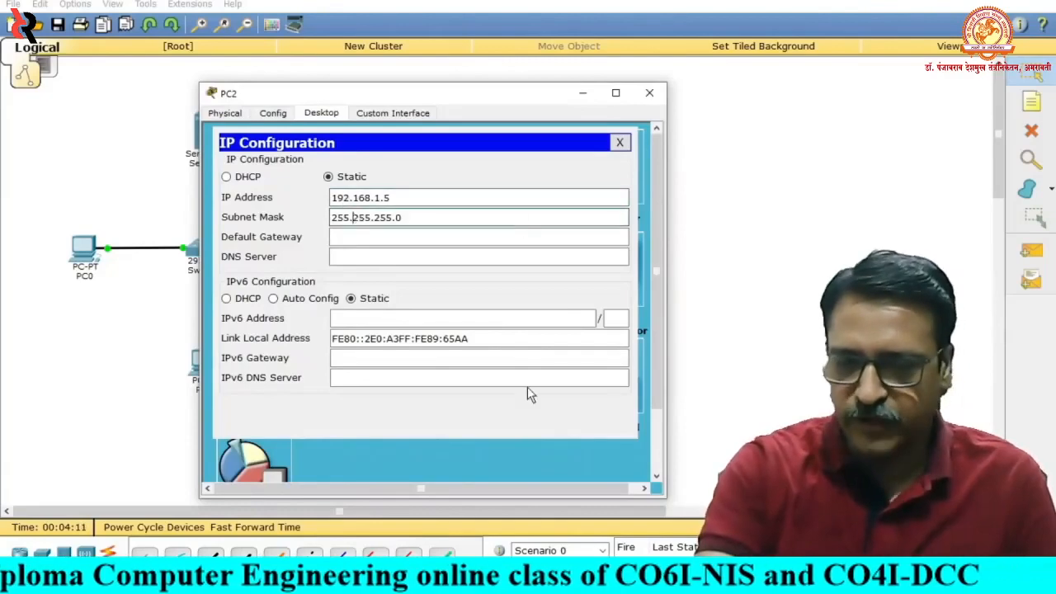
pyautogui.click(619, 142)
pyautogui.click(649, 94)
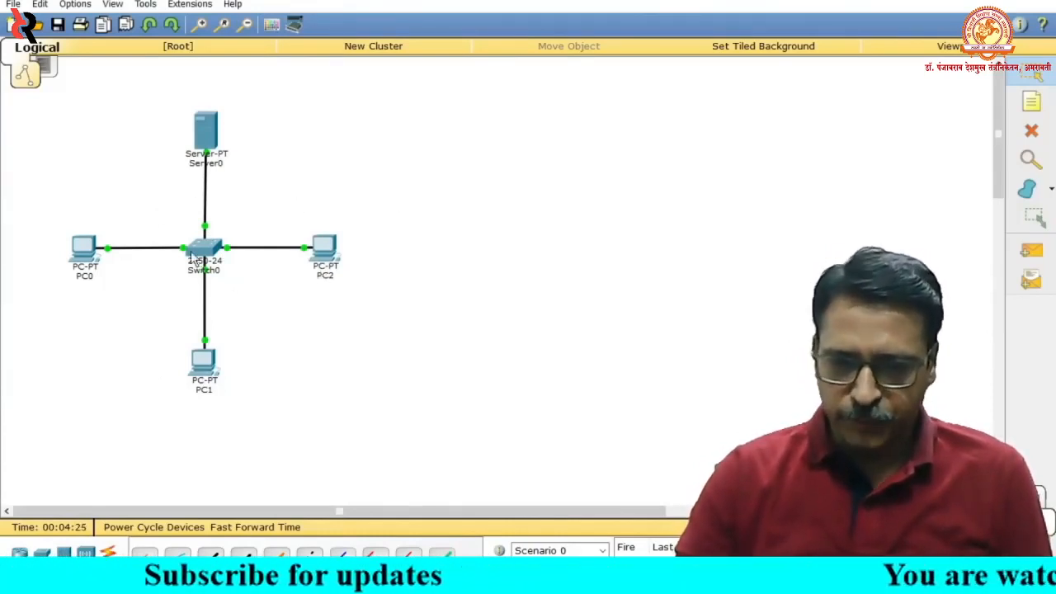
# - Open the command prompt on PC0 and ping Server0 at 192.168.1.2
pyautogui.click(86, 252)
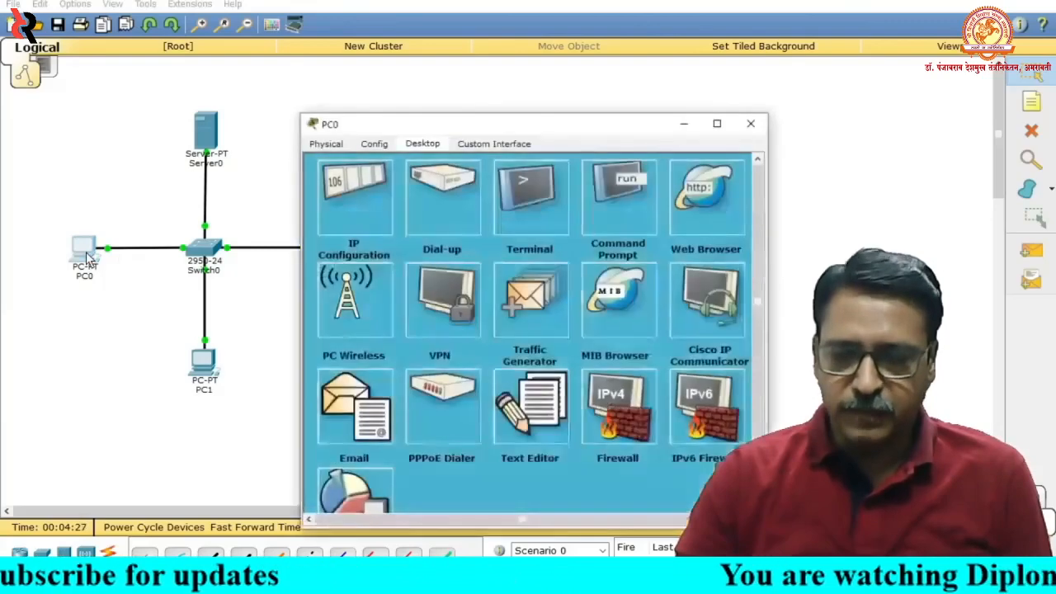
pyautogui.moveTo(563, 125); pyautogui.dragTo(385, 63)
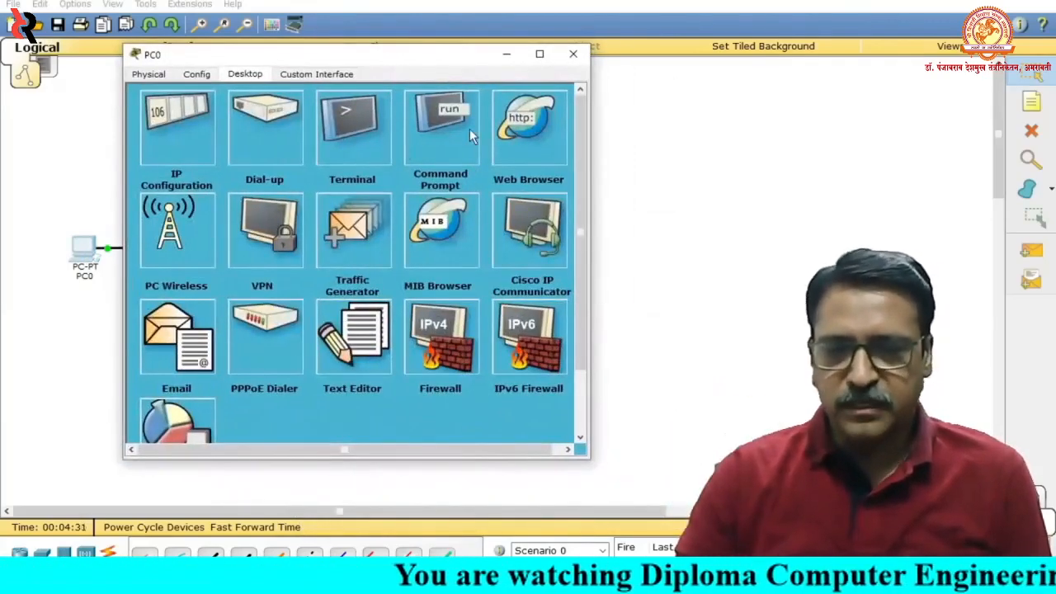
pyautogui.click(434, 127)
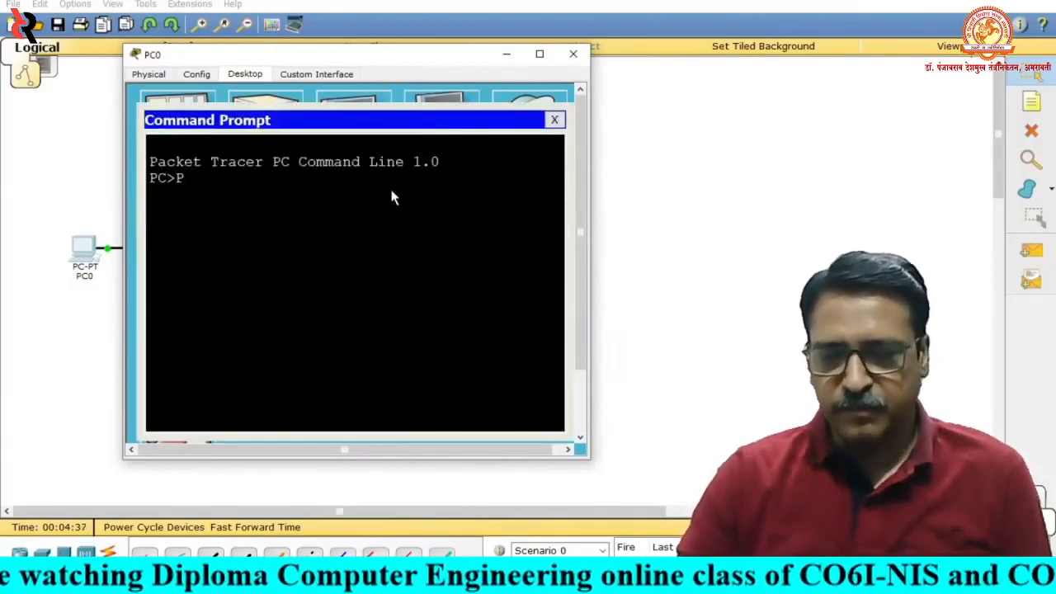
pyautogui.write('PING')
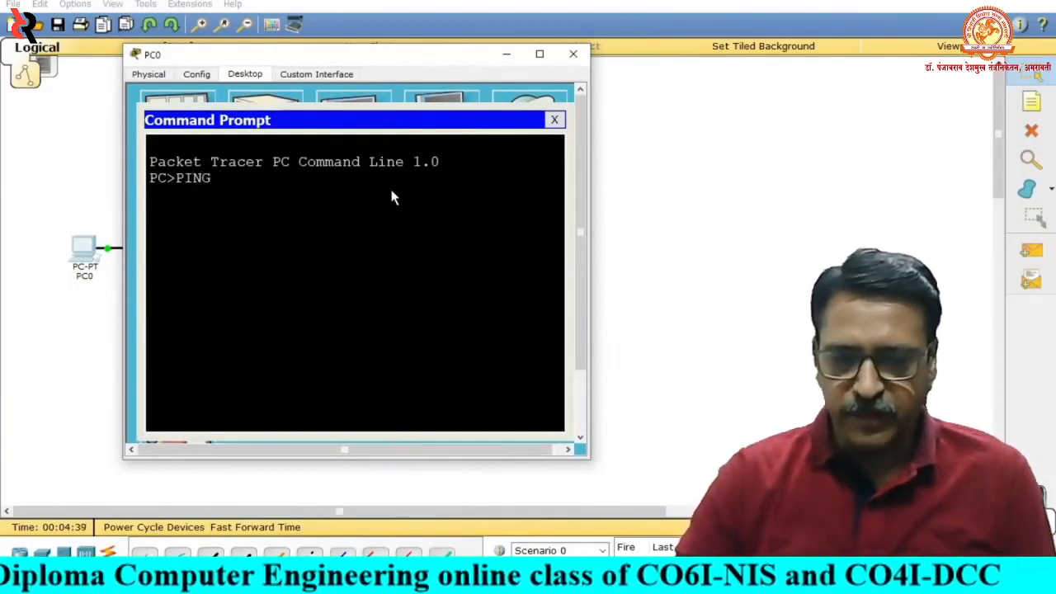
pyautogui.write(' 192.16')
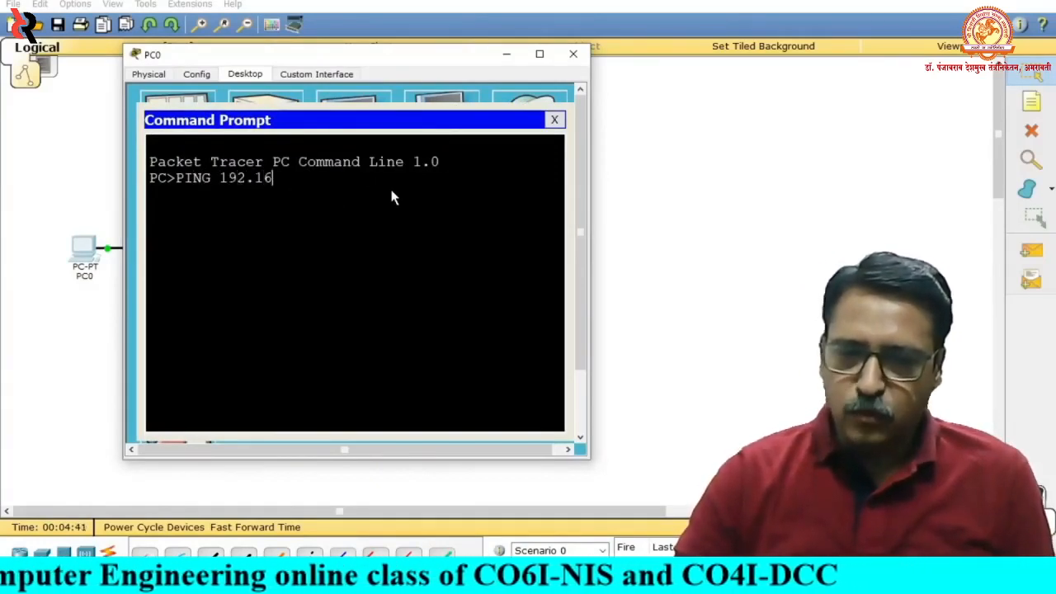
pyautogui.write('8.1.2')
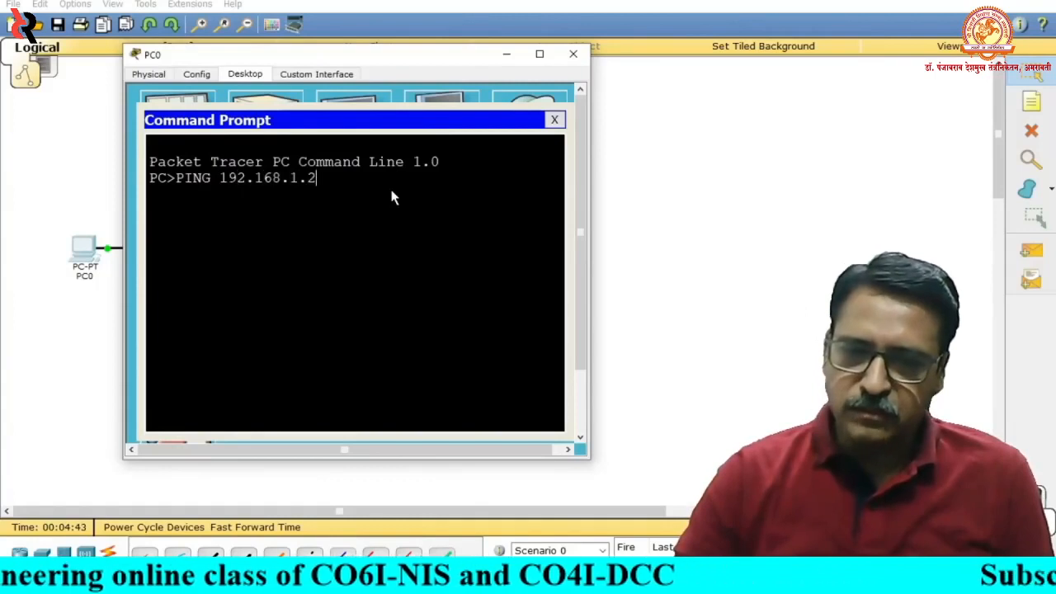
pyautogui.press('Return')
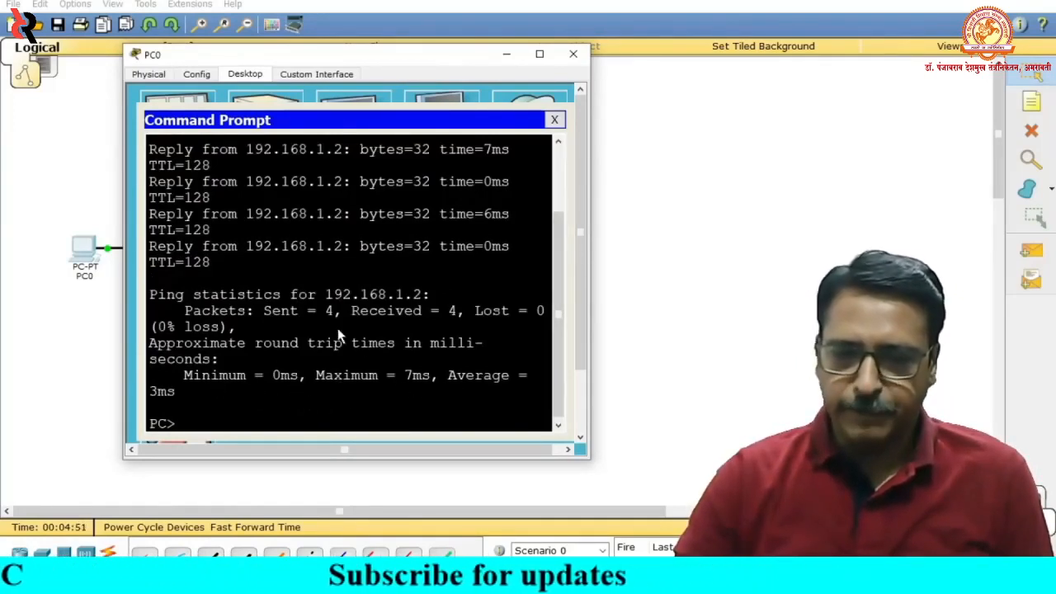
# - Examine the ping replies and statistics in full, widening PC0's window for readability, and close PC0's command prompt and configuration
pyautogui.moveTo(149, 181); pyautogui.dragTo(193, 220)
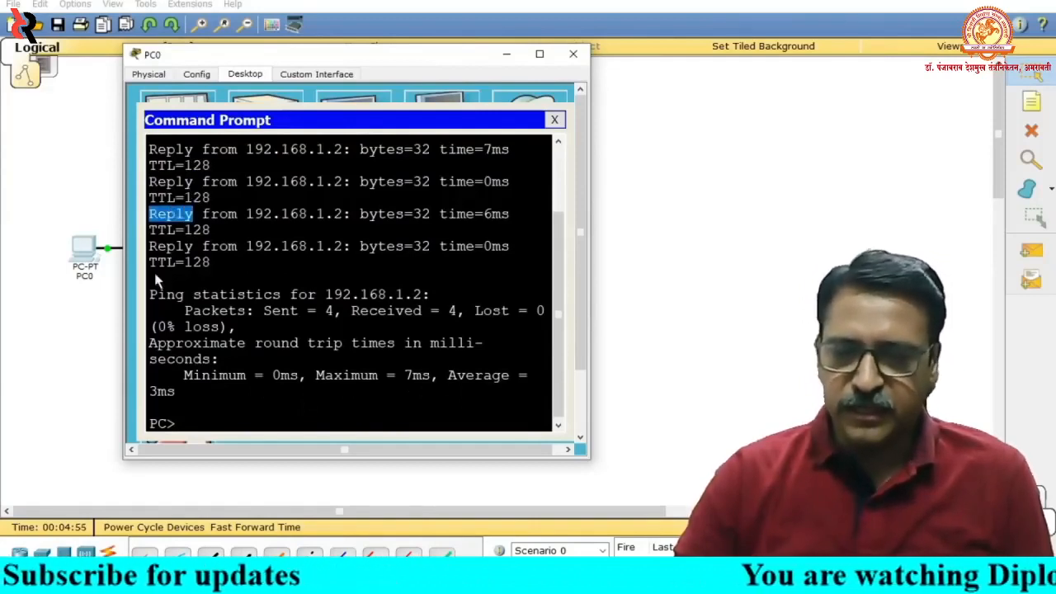
pyautogui.moveTo(150, 248); pyautogui.dragTo(320, 258)
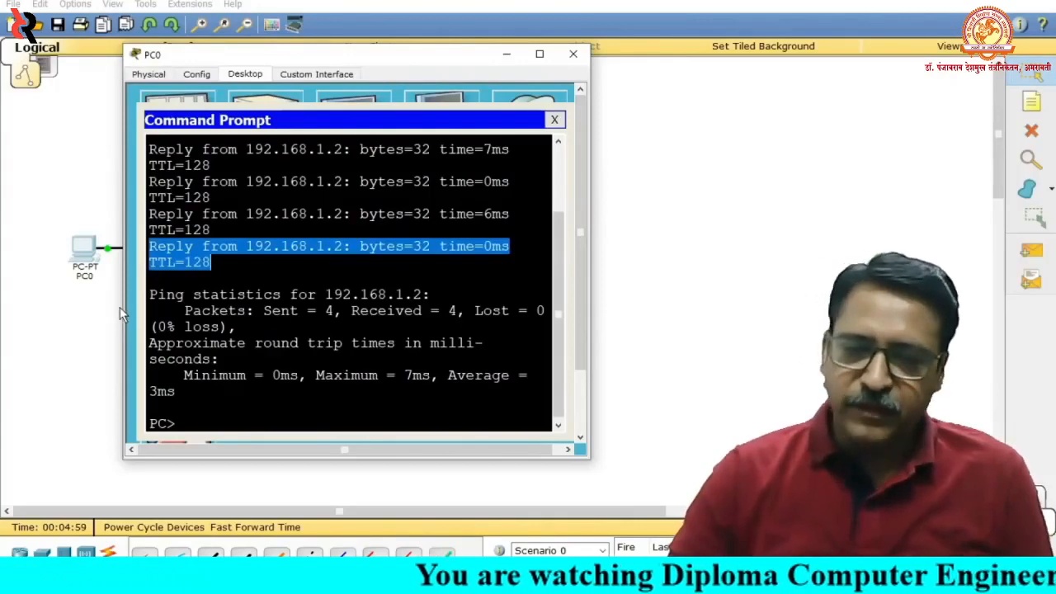
pyautogui.moveTo(123, 307); pyautogui.dragTo(83, 306)
pyautogui.click(263, 322)
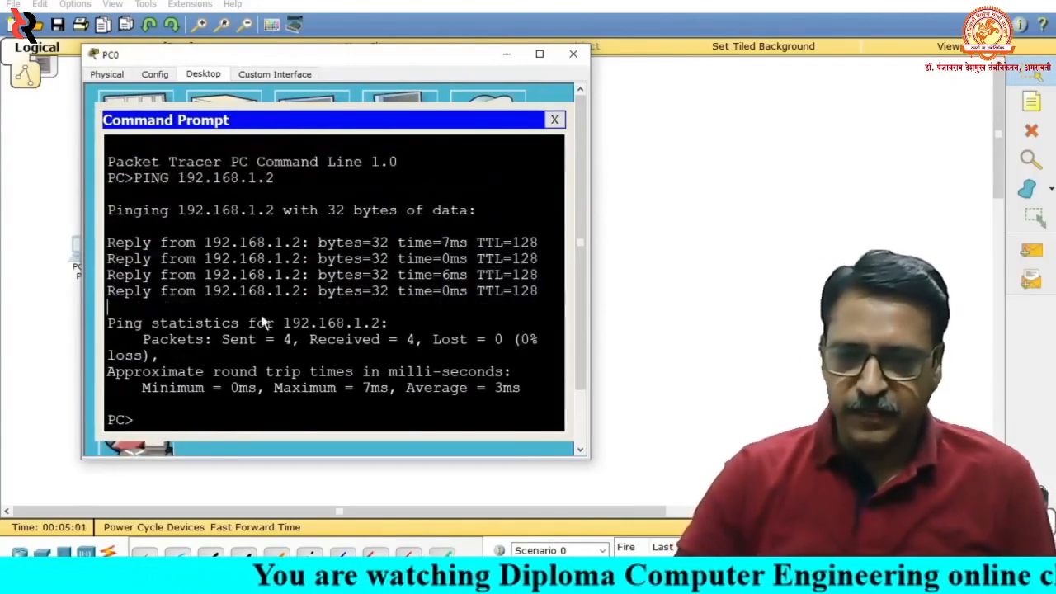
pyautogui.click(554, 120)
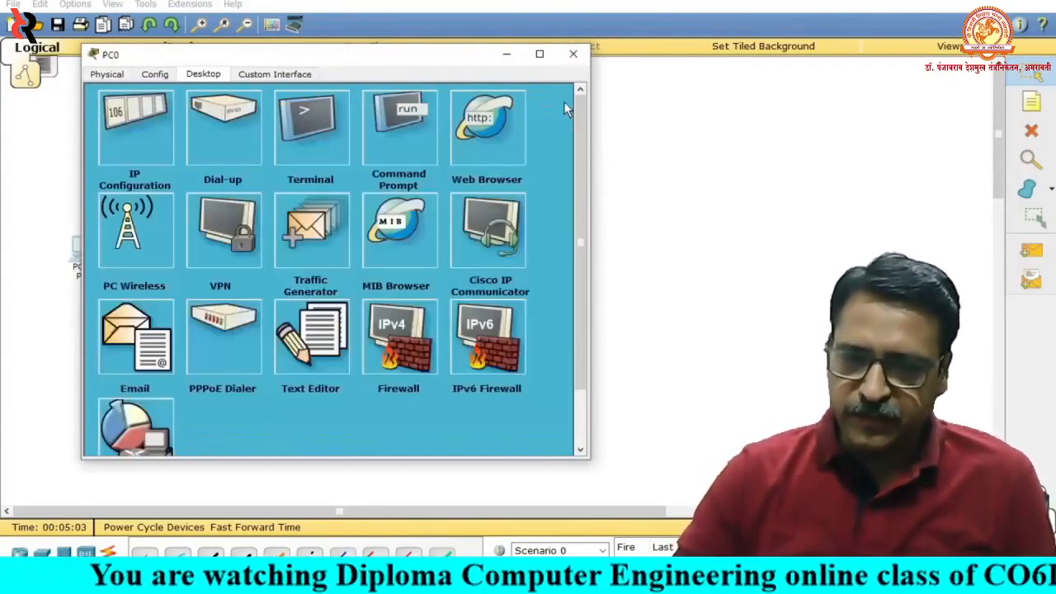
pyautogui.click(573, 54)
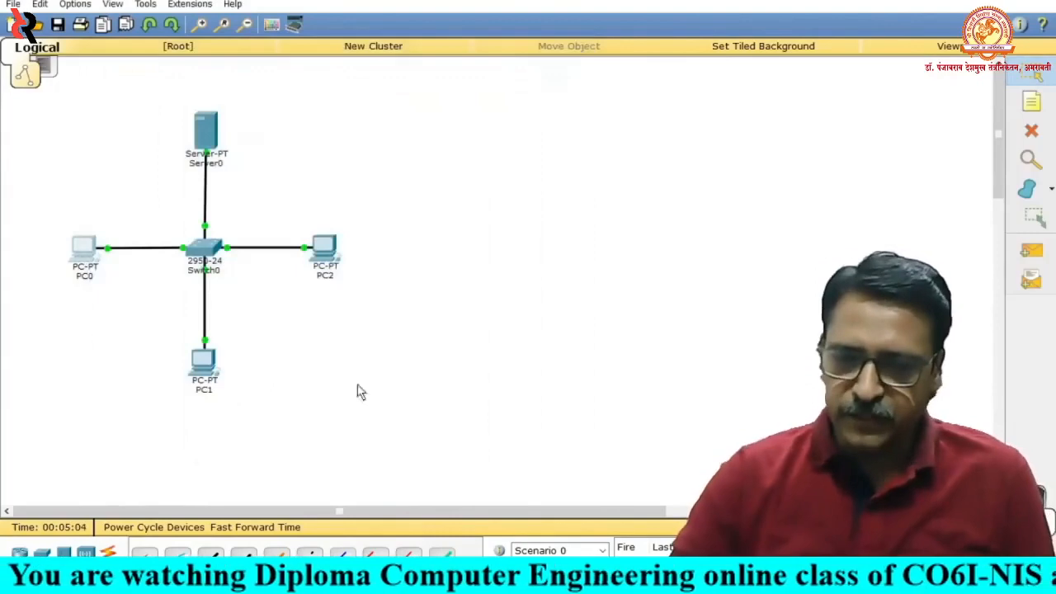
# - Open the command prompt on PC1
pyautogui.click(205, 371)
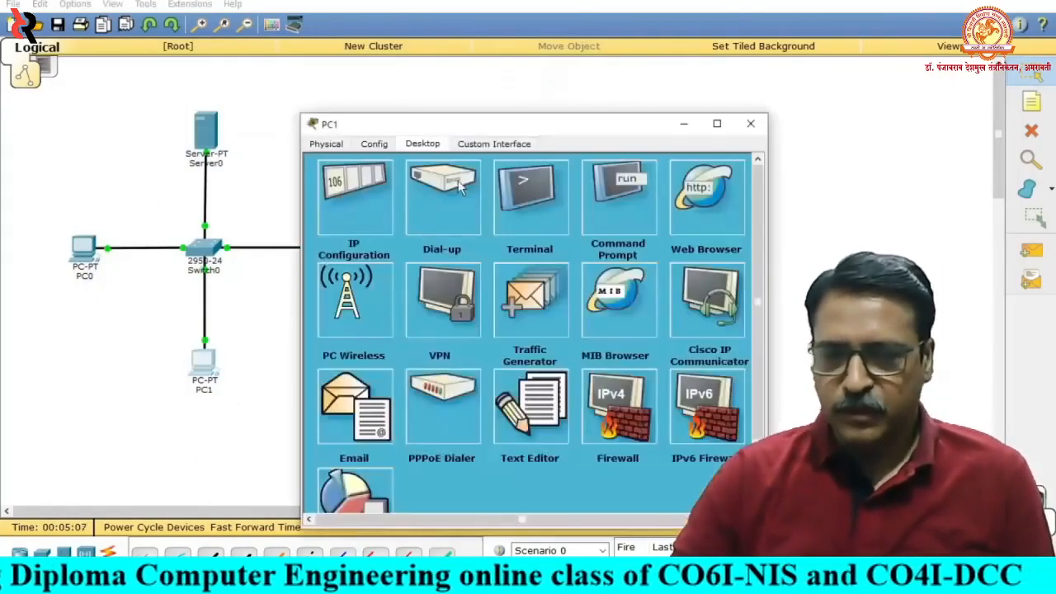
pyautogui.moveTo(538, 126); pyautogui.dragTo(312, 70)
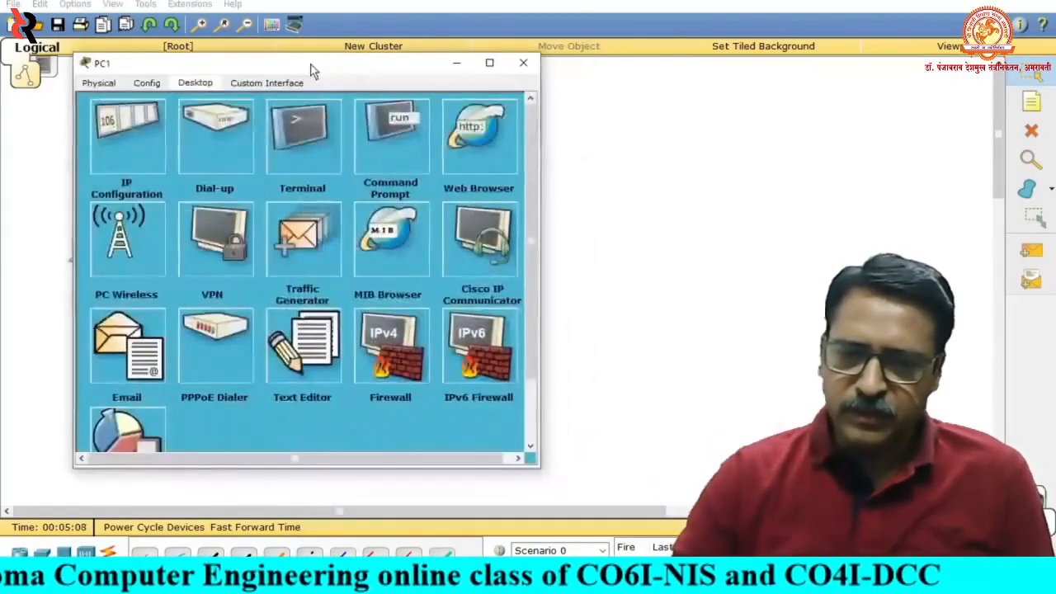
pyautogui.click(396, 136)
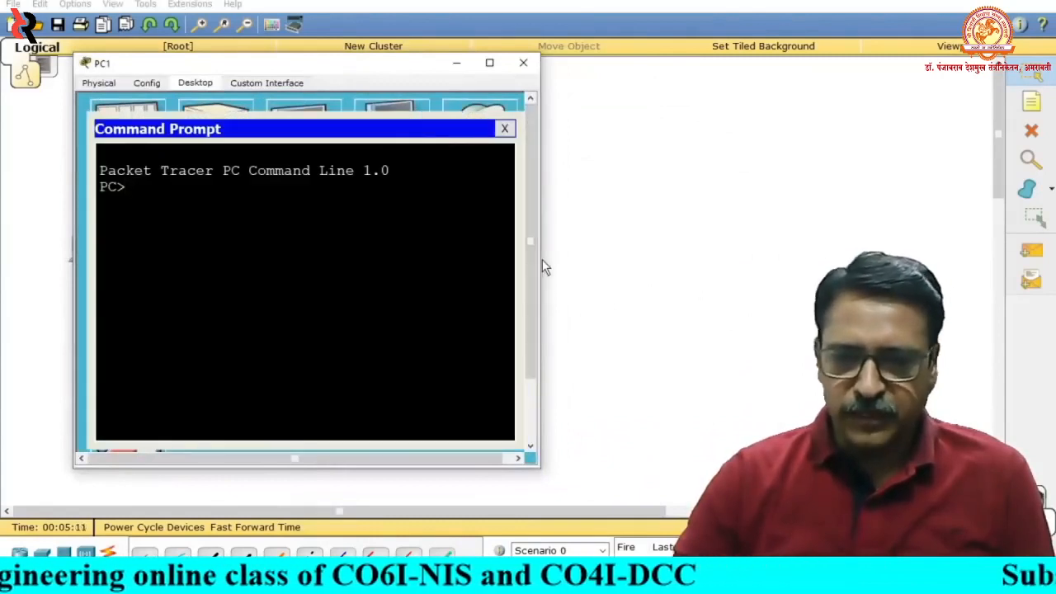